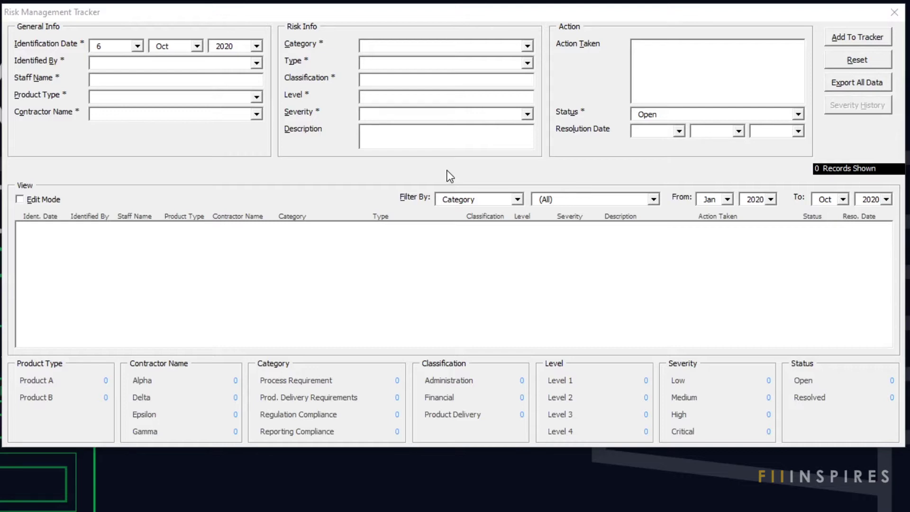
Try exporting the empty tracker, then review the identification day, month and year lists.
left_click(860, 82)
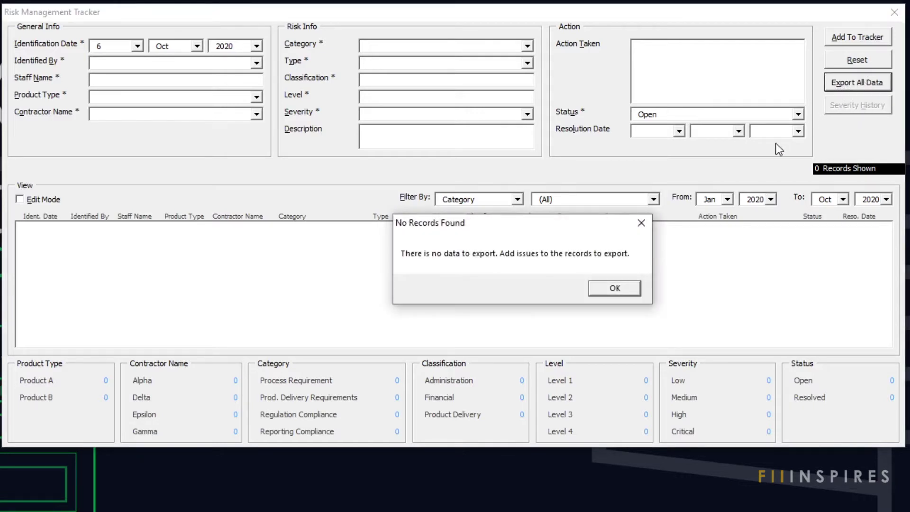
left_click(604, 290)
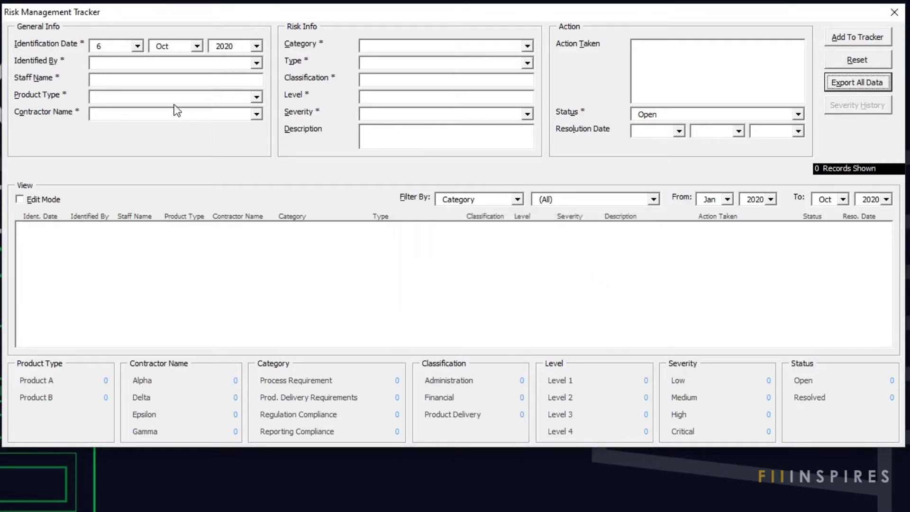
left_click(137, 46)
left_click(136, 46)
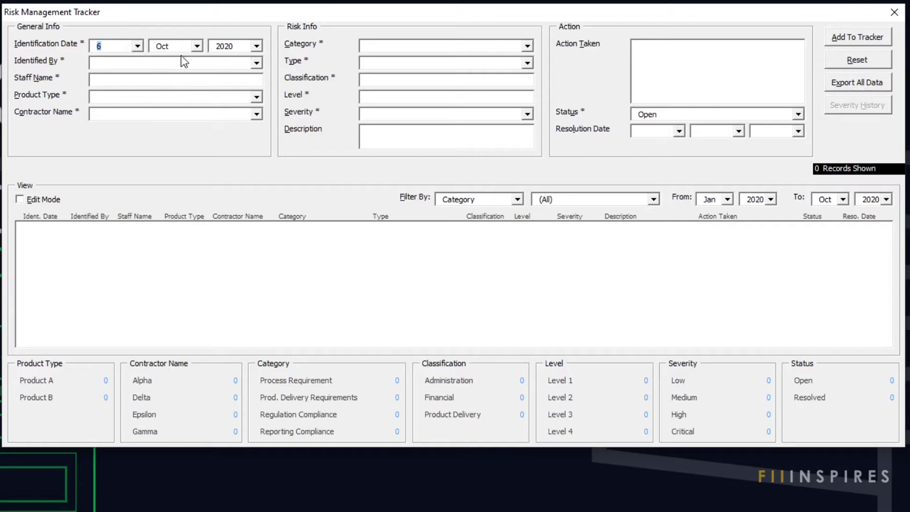
left_click(197, 46)
left_click(196, 46)
left_click(257, 46)
left_click(256, 45)
Set FII-XL, Product A, Alpha, Process Requirement, Operator Safety Process and Low severity.
left_click(230, 64)
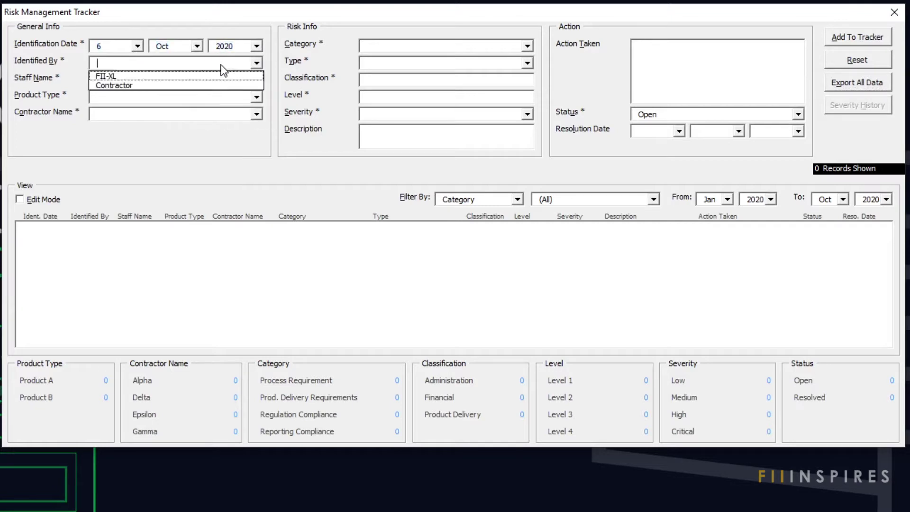
left_click(220, 73)
key("Tab")
key("Down")
key("Tab")
key("Down")
key("Tab")
key("Down")
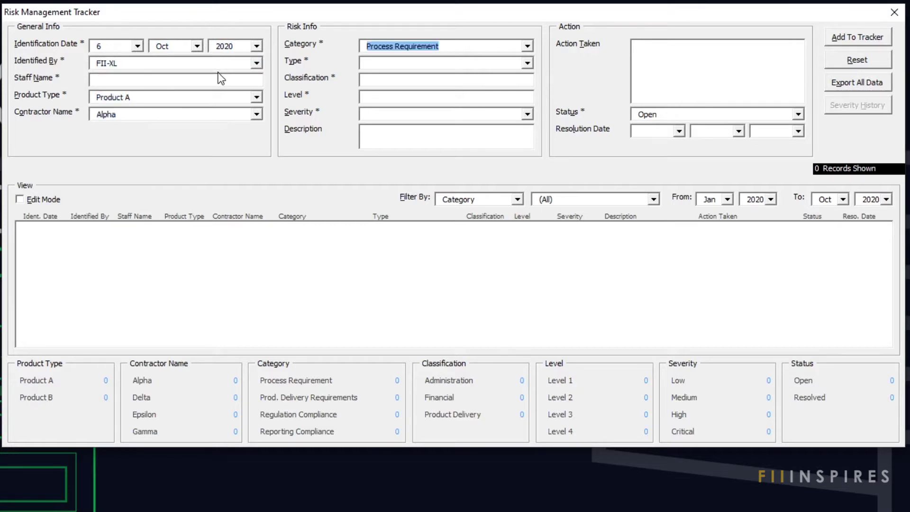
key("Tab")
key("Down")
key("Tab")
key("Tab")
key("Tab")
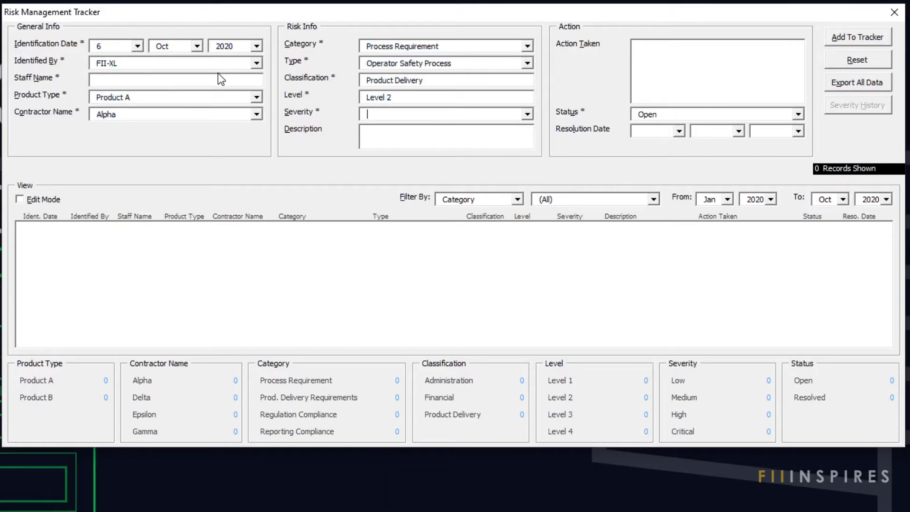
key("Down")
key("Tab")
Enter description 'Another description' and action 'Action 1', then request a form reset.
type("Another description")
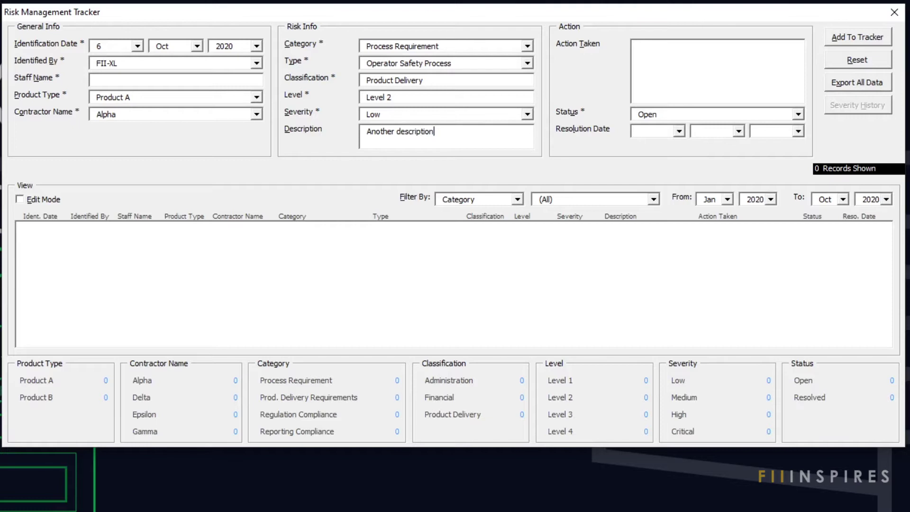
type("Action 2")
key("BackSpace")
type("1")
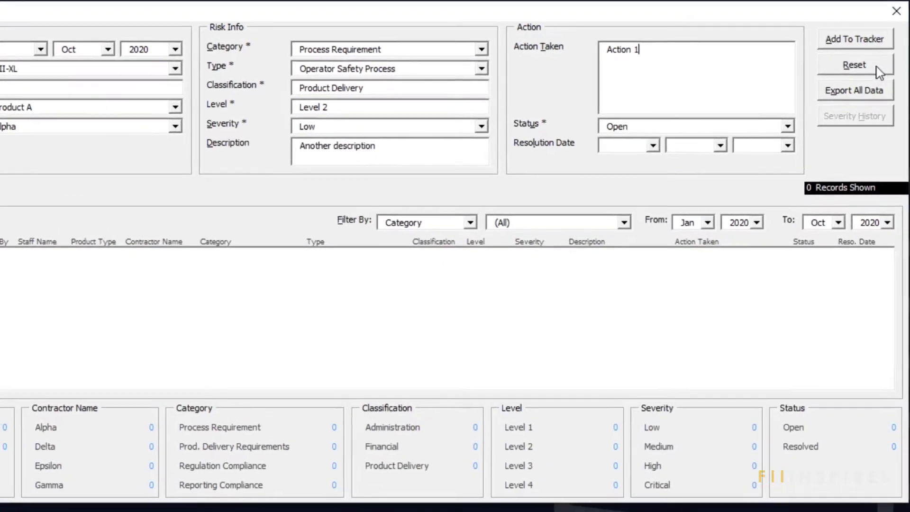
left_click(877, 70)
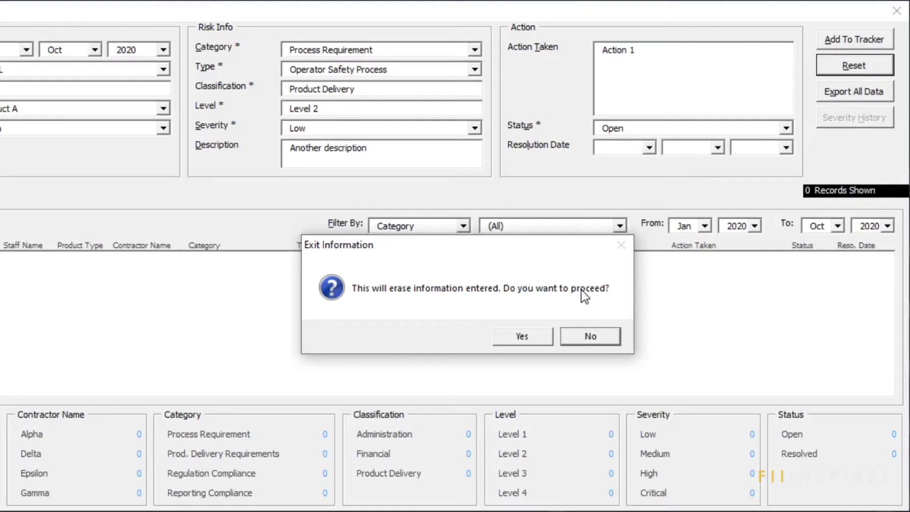
Decline erasing and closing the form, then attempt adding the entry with no staff name.
left_click(596, 337)
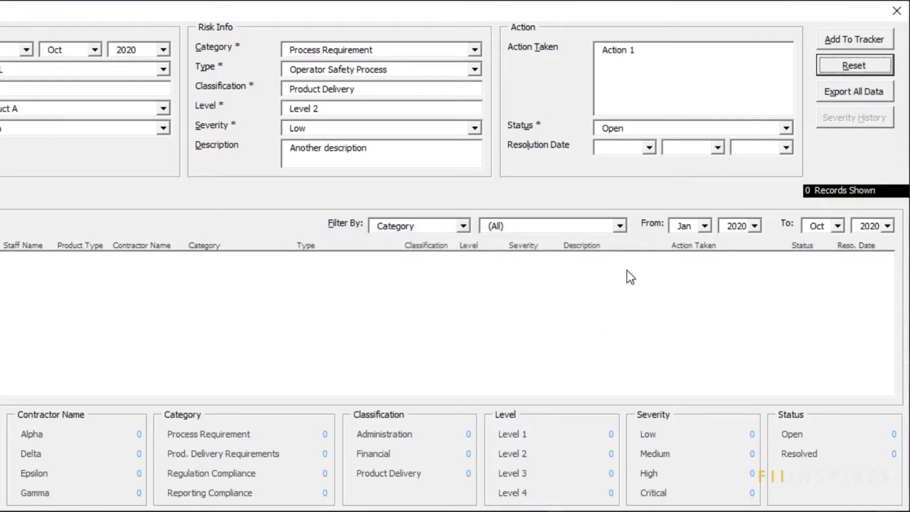
left_click(897, 11)
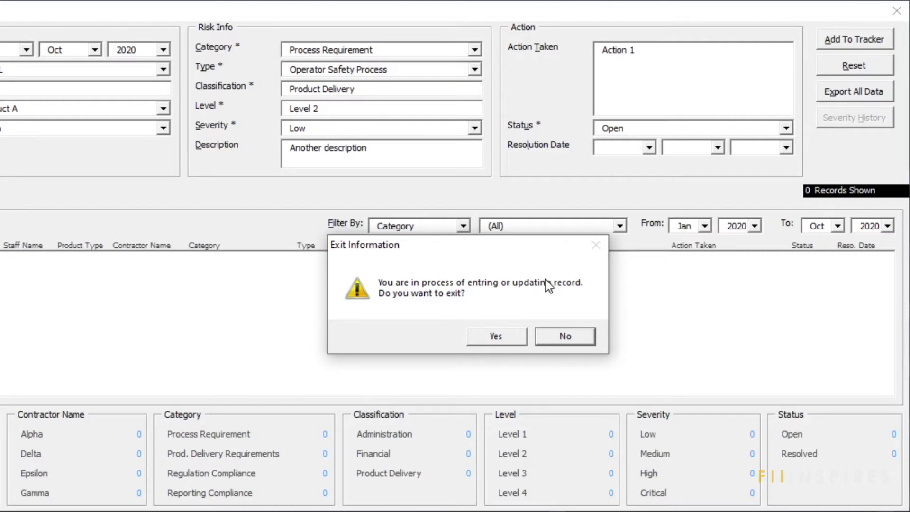
left_click(559, 333)
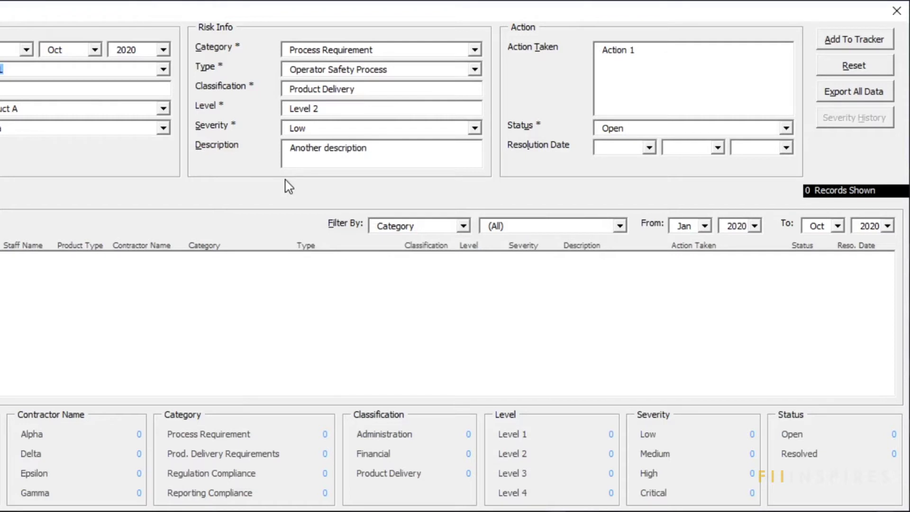
left_click(852, 41)
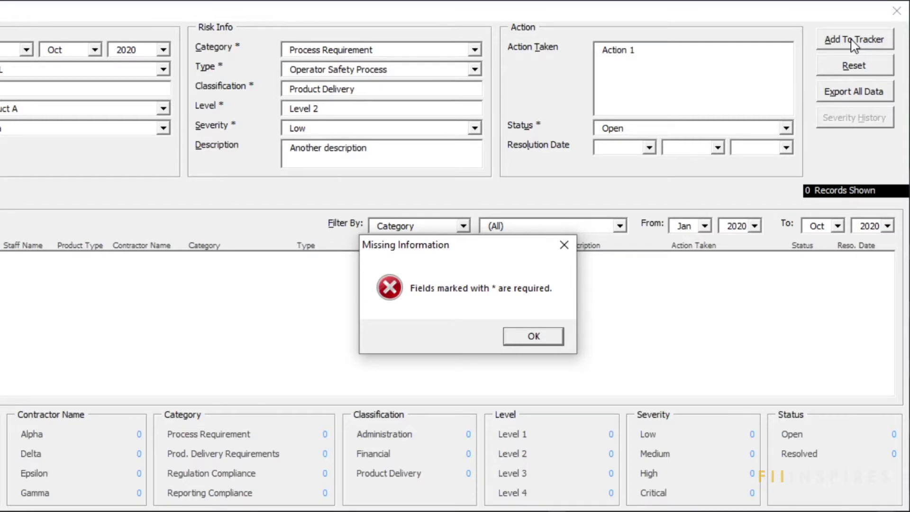
Enter the staff member's name and save the Product A / Alpha record to the tracker.
left_click(538, 337)
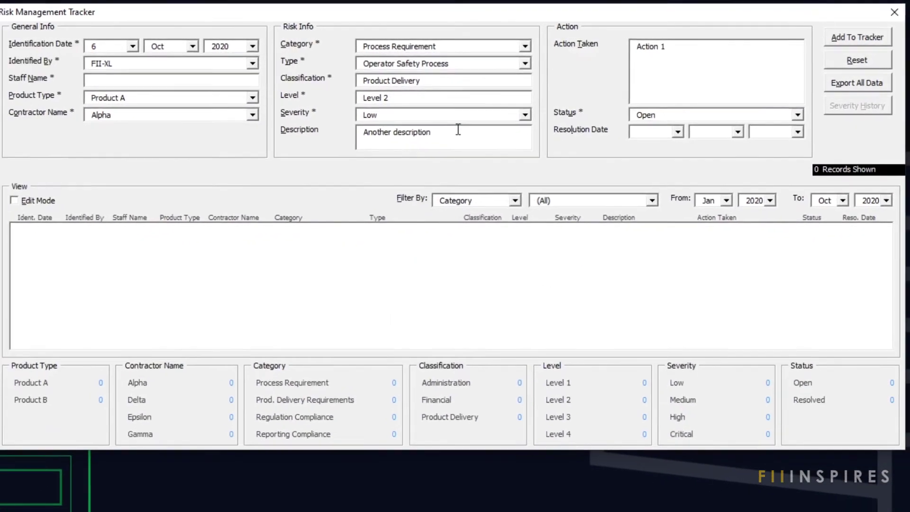
type("Stan")
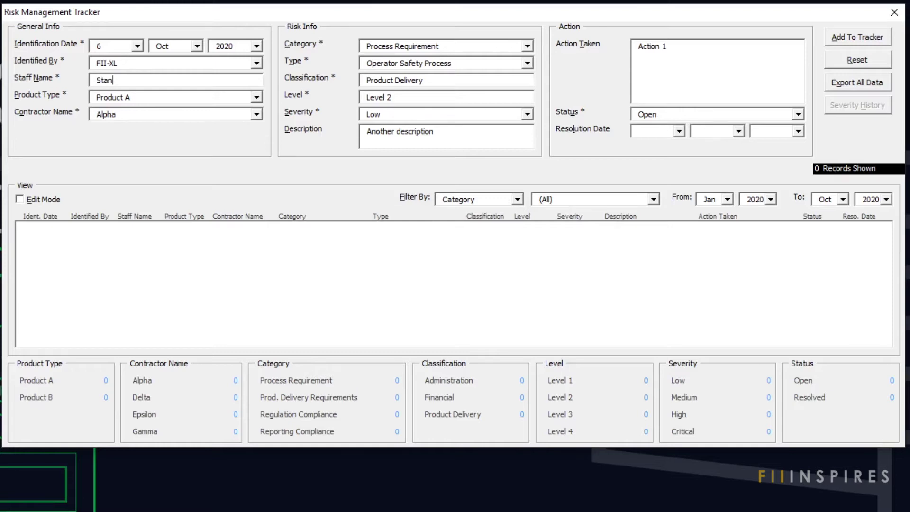
left_click(855, 34)
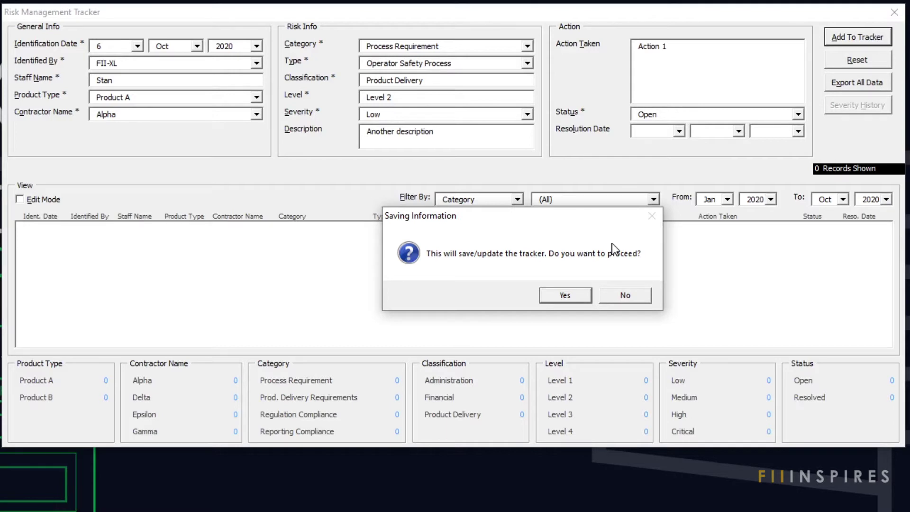
left_click(556, 298)
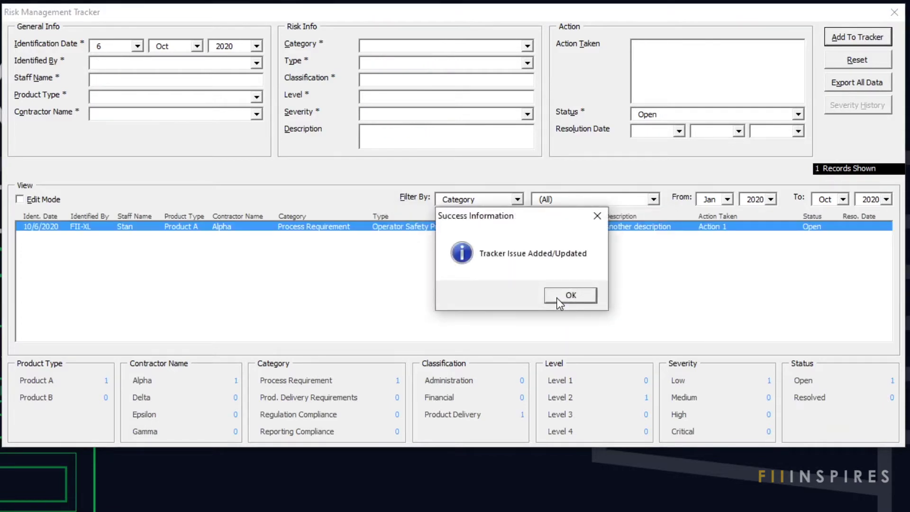
left_click(556, 297)
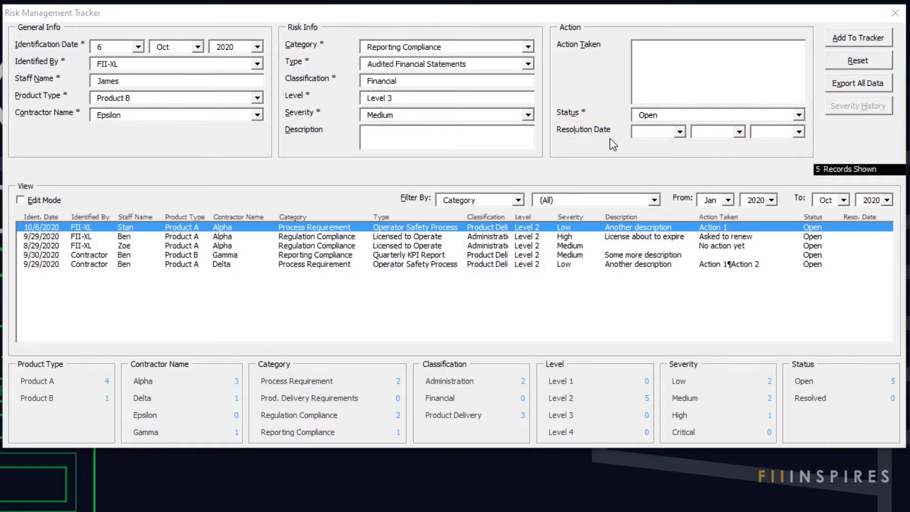
Inspect the Resolution Date day, month and year lists without changing them.
left_click(679, 132)
left_click(679, 133)
left_click(739, 132)
left_click(739, 132)
left_click(803, 135)
left_click(803, 135)
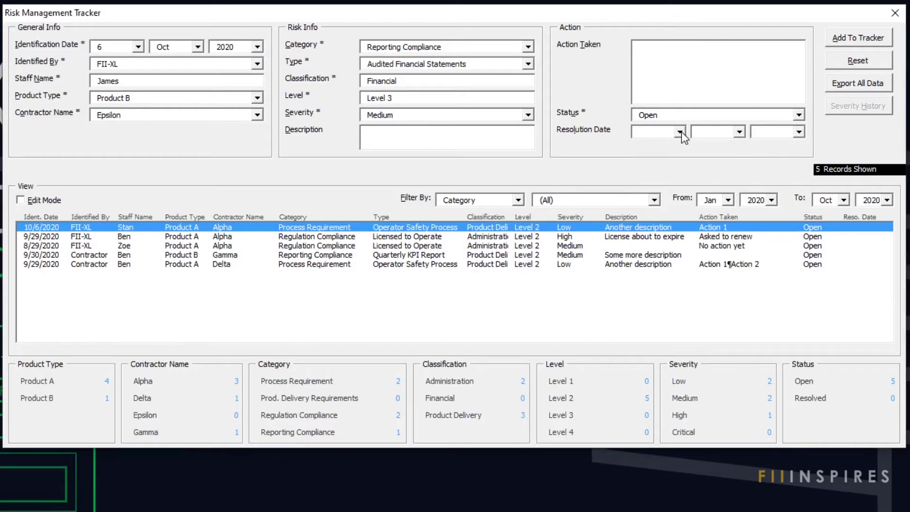
Set resolution day 5 and year 2020, then dismiss the invalid-date rejection.
left_click(681, 133)
left_click(661, 181)
left_click(799, 133)
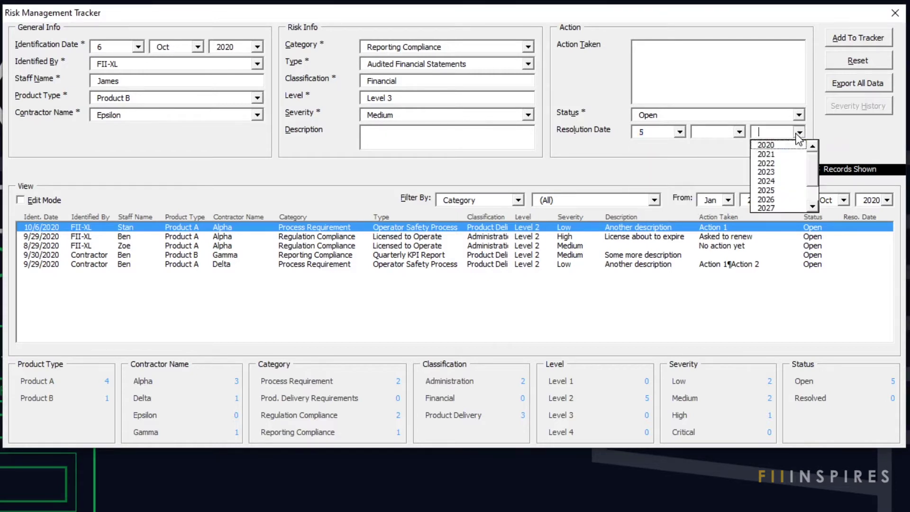
left_click(786, 145)
left_click(852, 39)
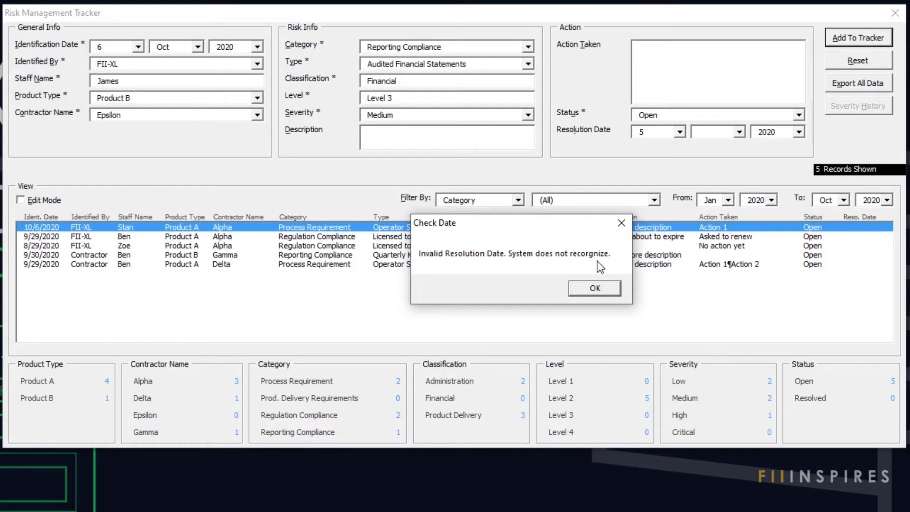
left_click(608, 294)
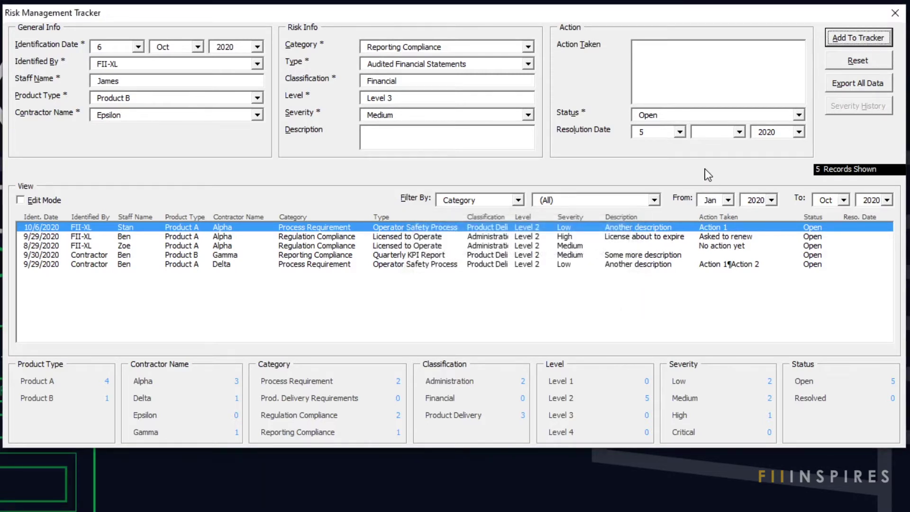
Change the resolution month to Oct and dismiss the date-order warning on adding.
left_click(739, 132)
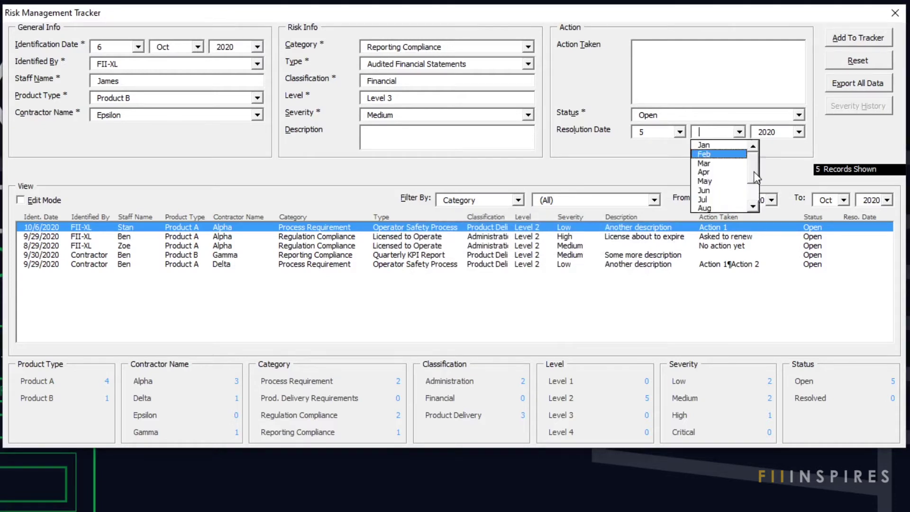
left_click_drag(755, 176, 754, 211)
left_click(734, 190)
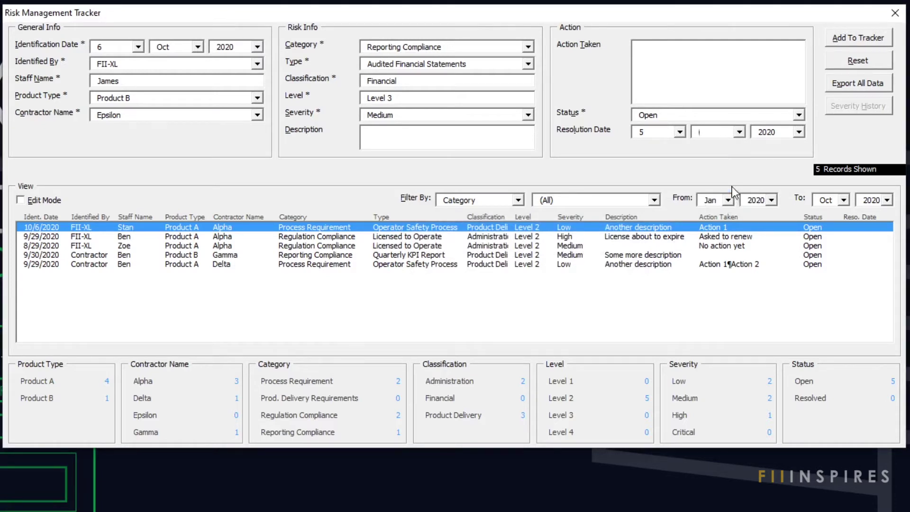
left_click(832, 43)
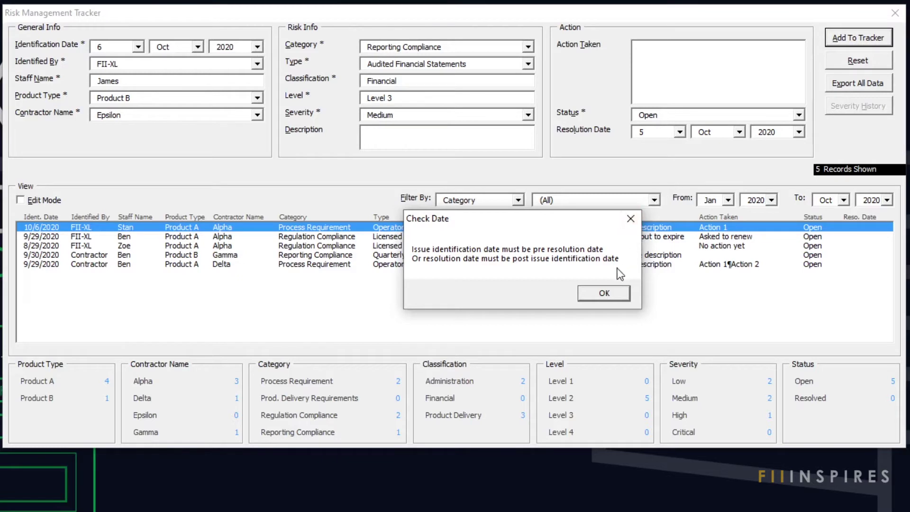
left_click(612, 294)
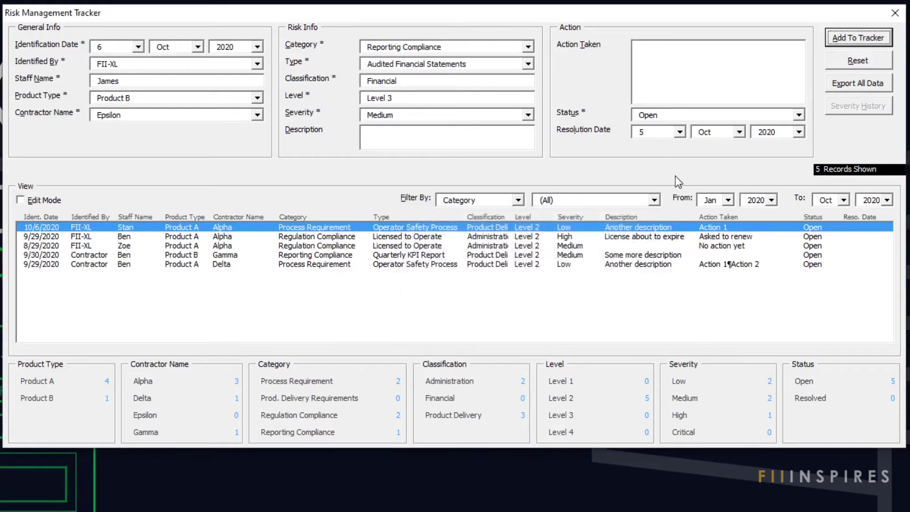
Change the resolution day to 6 and dismiss the open-issue resolution-date warning.
left_click(679, 132)
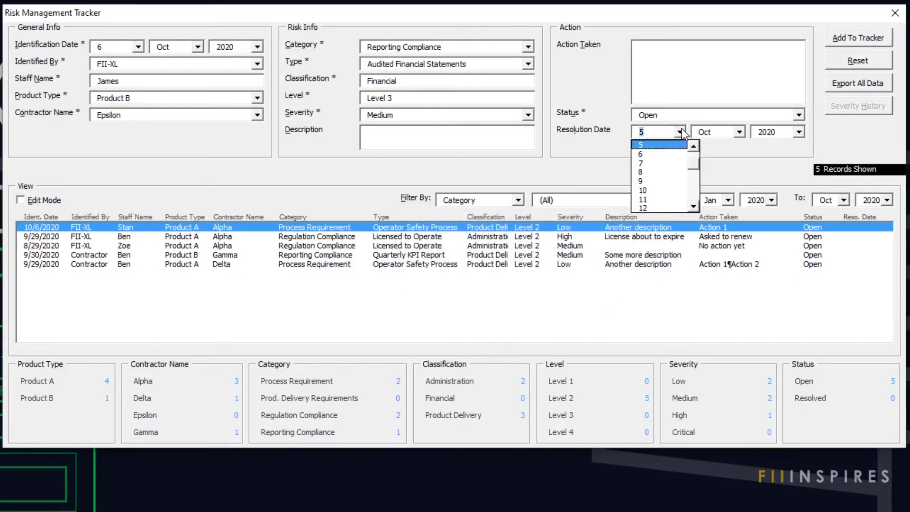
left_click(681, 156)
left_click(855, 39)
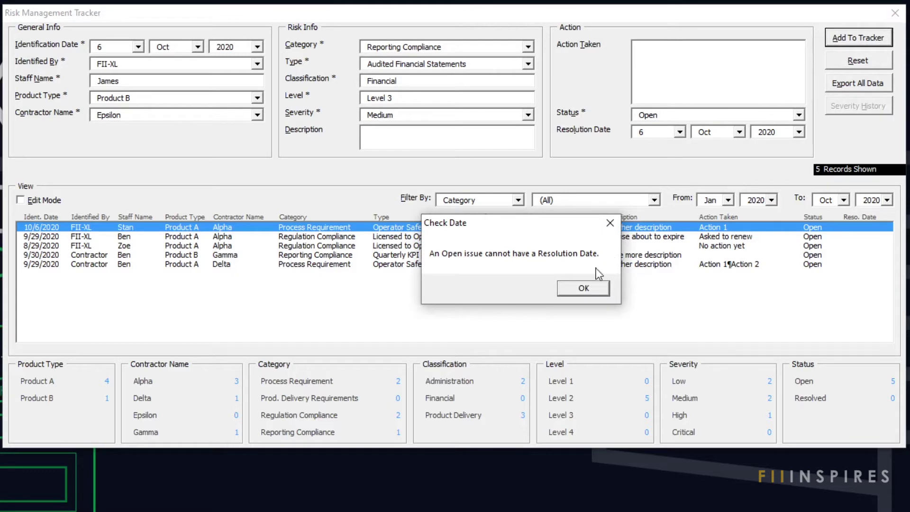
left_click(590, 291)
left_click(589, 291)
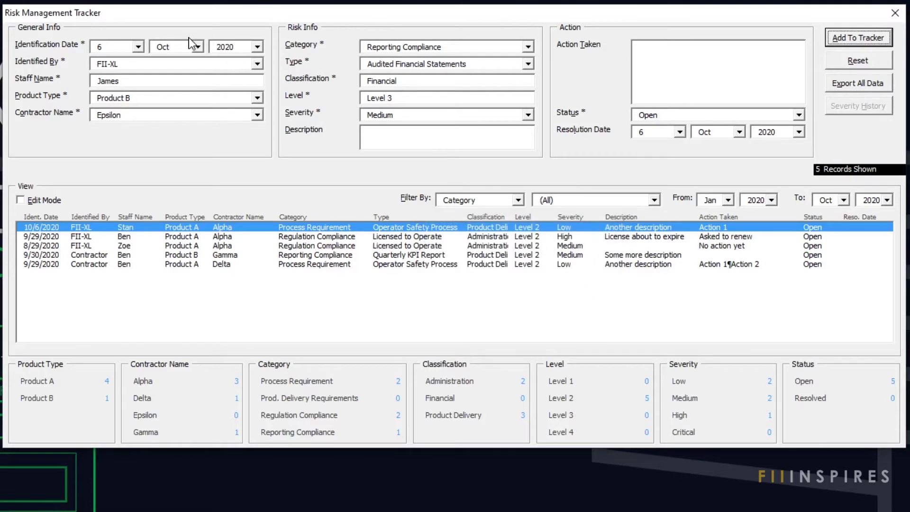
Set the identification date to 31 Sep and dismiss the invalid-date error on adding.
left_click(197, 46)
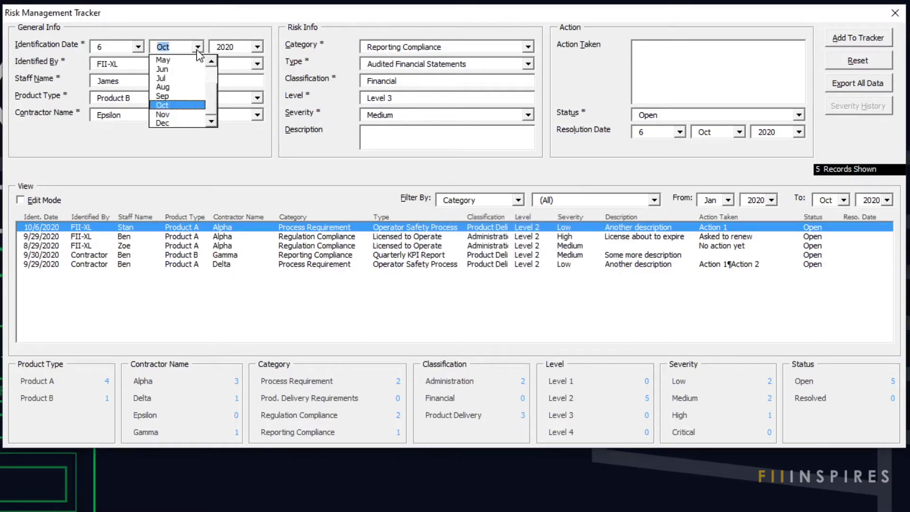
left_click(181, 97)
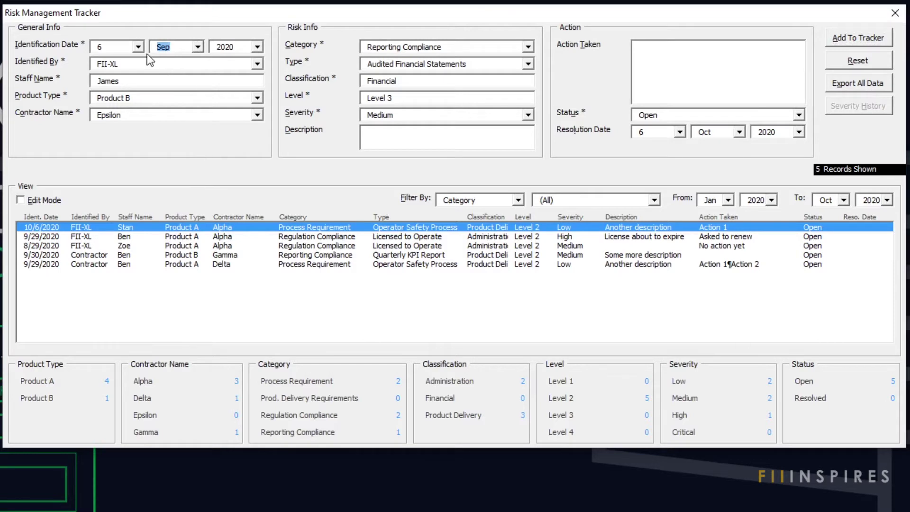
left_click(141, 44)
left_click_drag(152, 67, 152, 127)
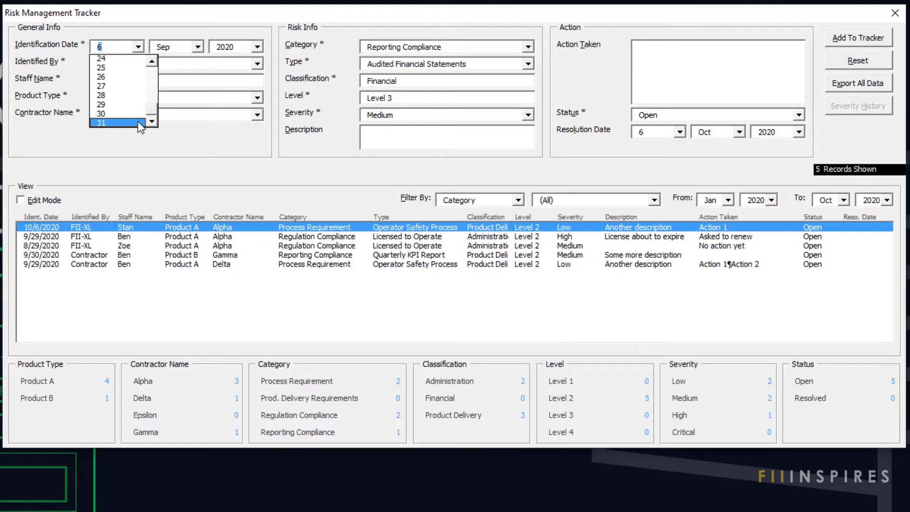
left_click(137, 122)
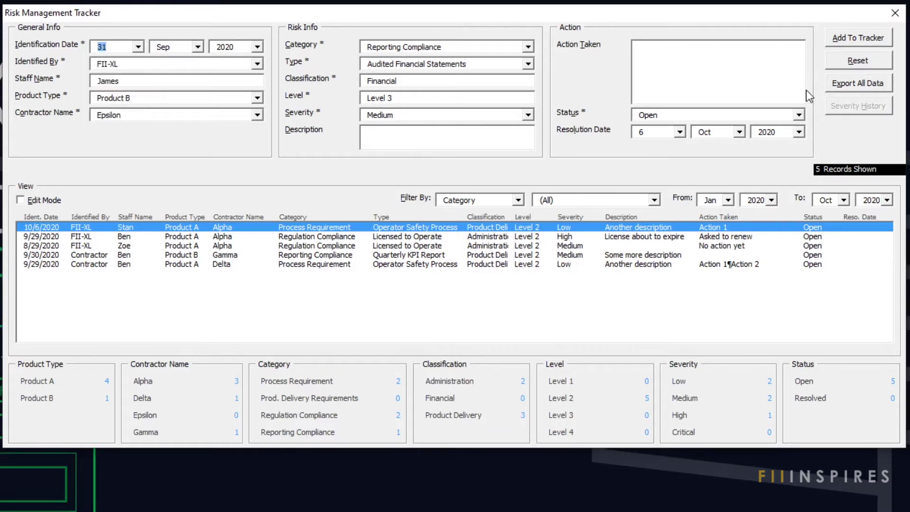
left_click(855, 40)
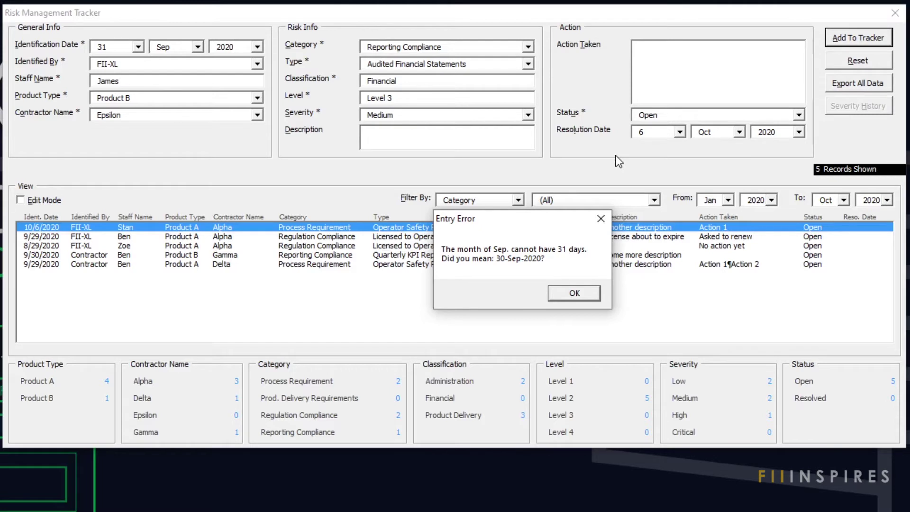
left_click(574, 293)
Change the identification date to 7 Oct and dismiss the future-date warning on adding.
left_click(197, 46)
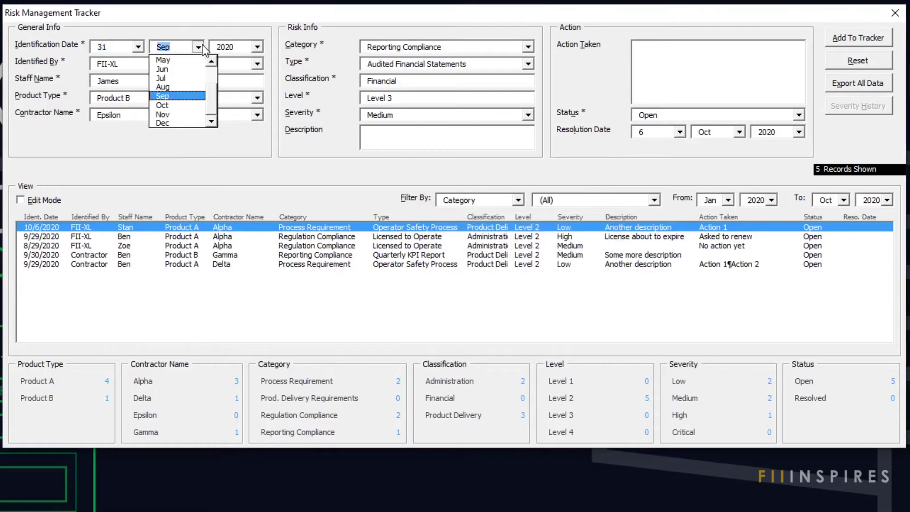
left_click(183, 113)
left_click(138, 47)
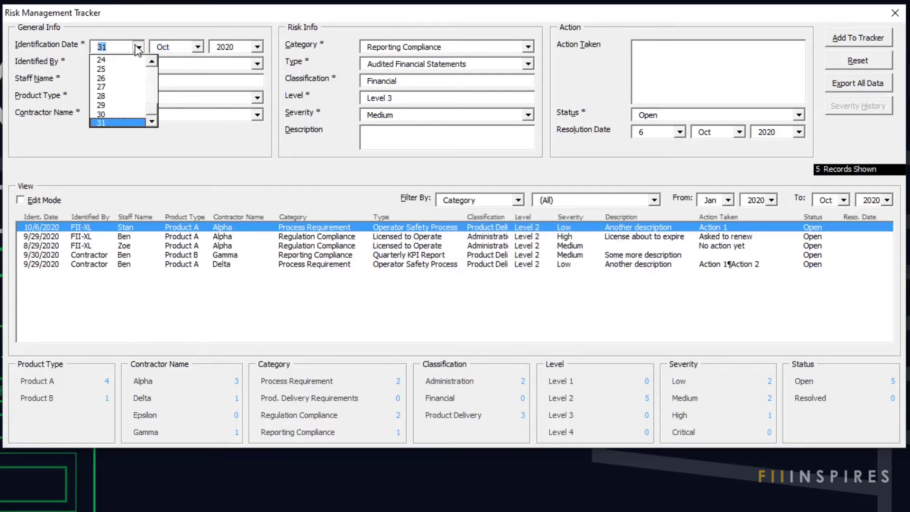
left_click_drag(153, 109, 156, 64)
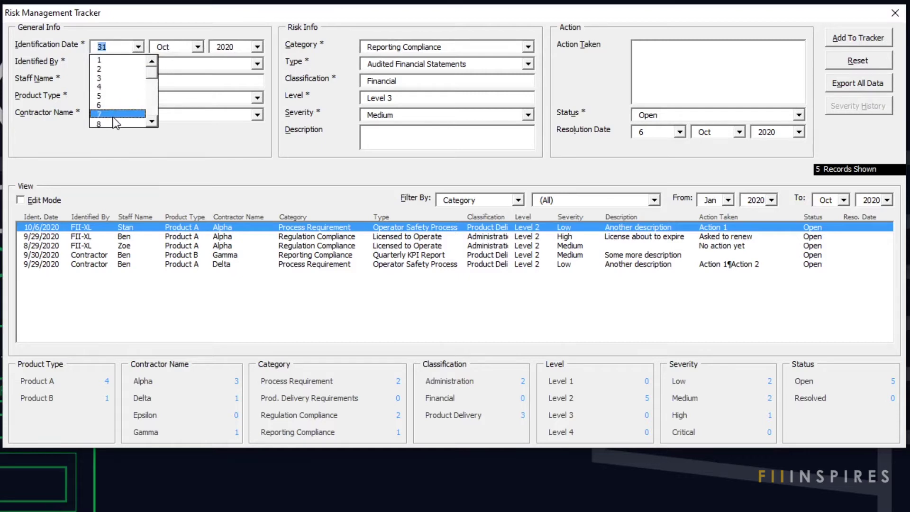
left_click(115, 114)
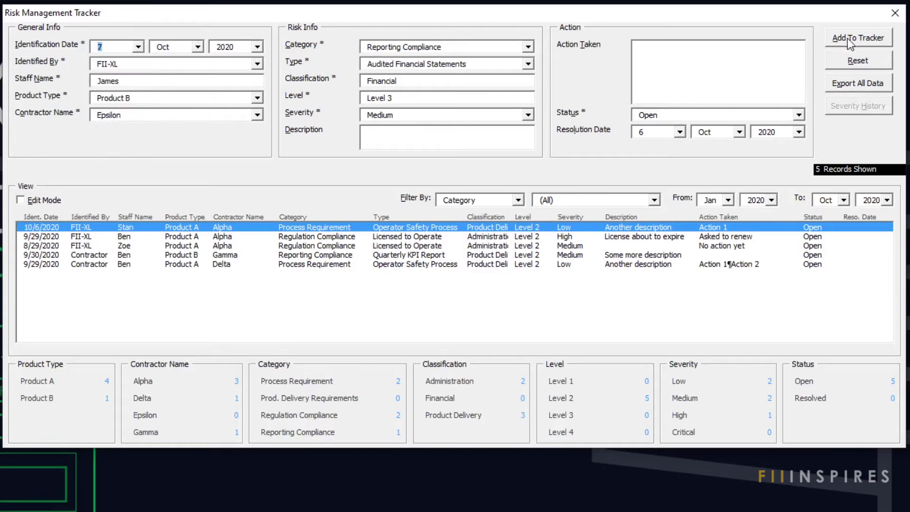
left_click(848, 42)
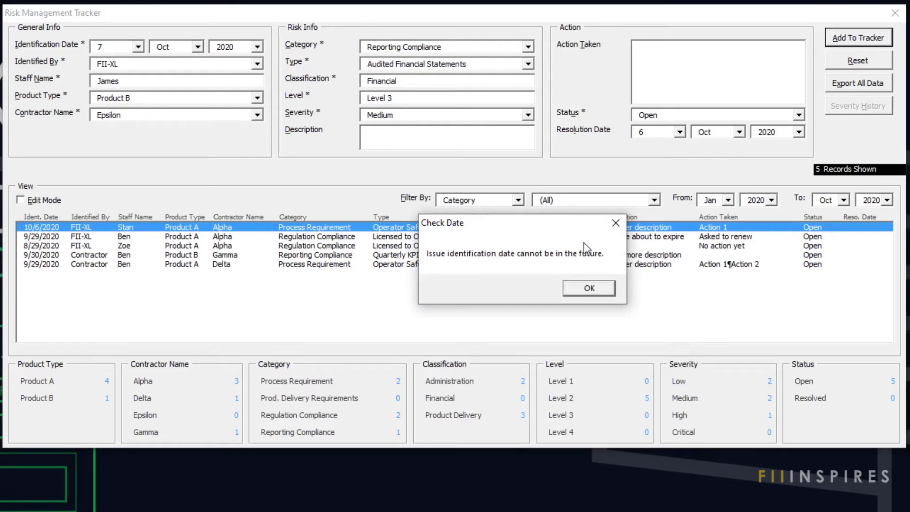
left_click(589, 289)
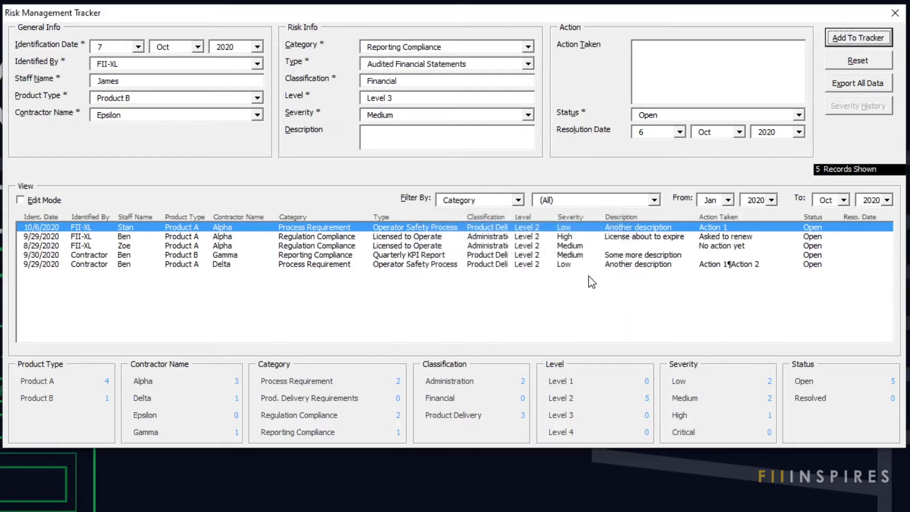
Try Quarterly Employee List and KPI Report types, then set category Process Requirement.
left_click(527, 64)
left_click(523, 88)
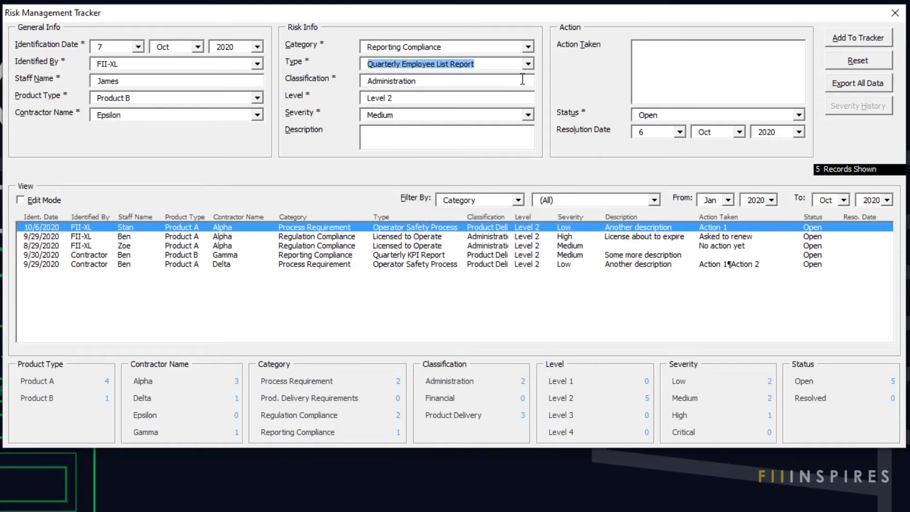
left_click(528, 63)
left_click(511, 103)
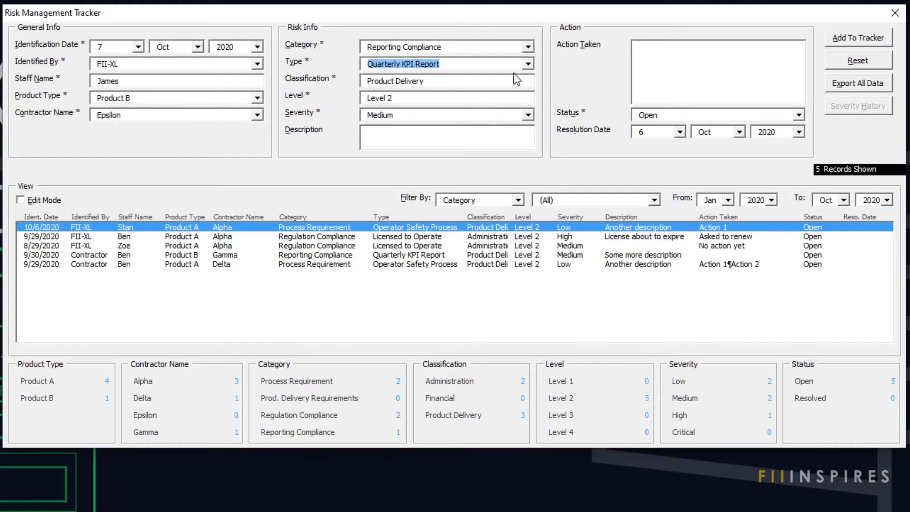
left_click(528, 47)
left_click(523, 61)
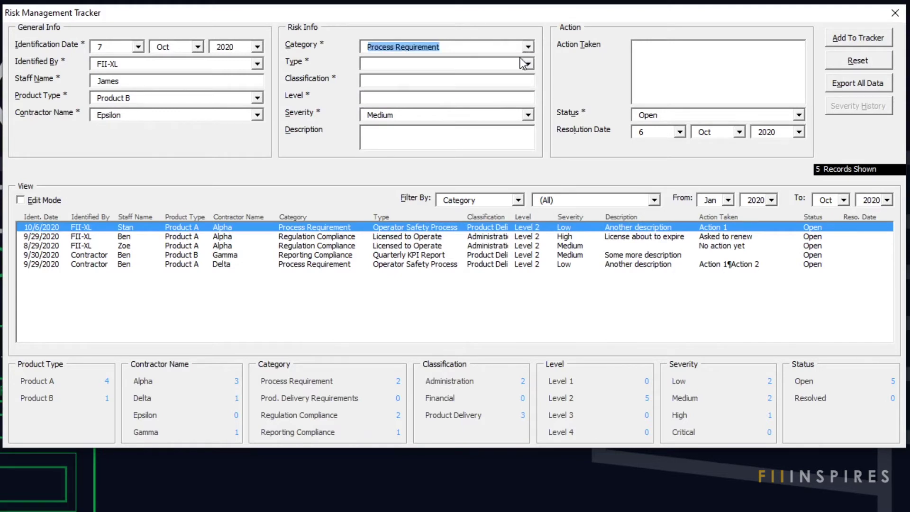
left_click(528, 63)
left_click(525, 78)
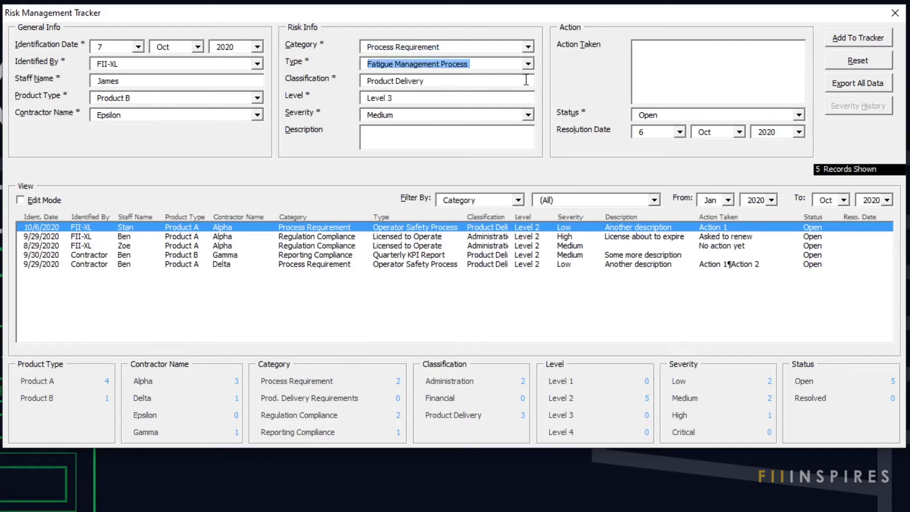
Set product type Product A and type Operator Safety Process, then start exporting.
left_click(258, 98)
left_click(259, 114)
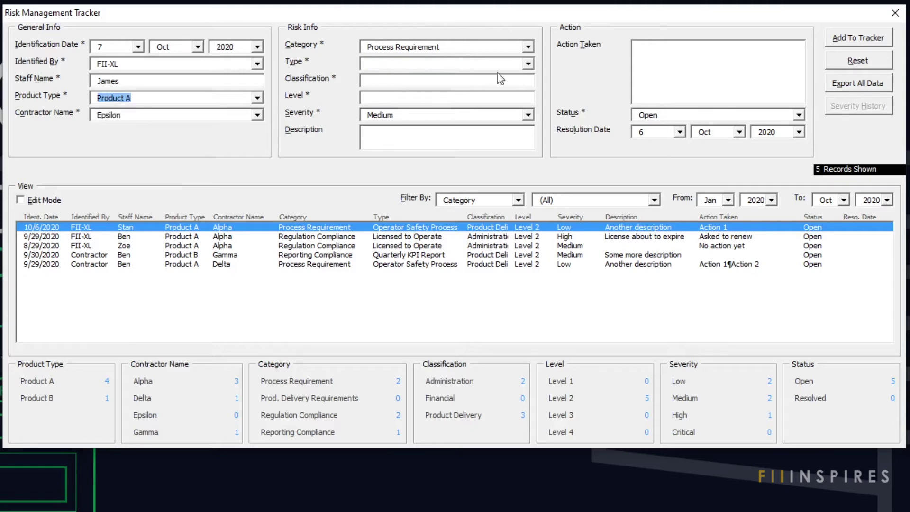
left_click(527, 64)
left_click(523, 77)
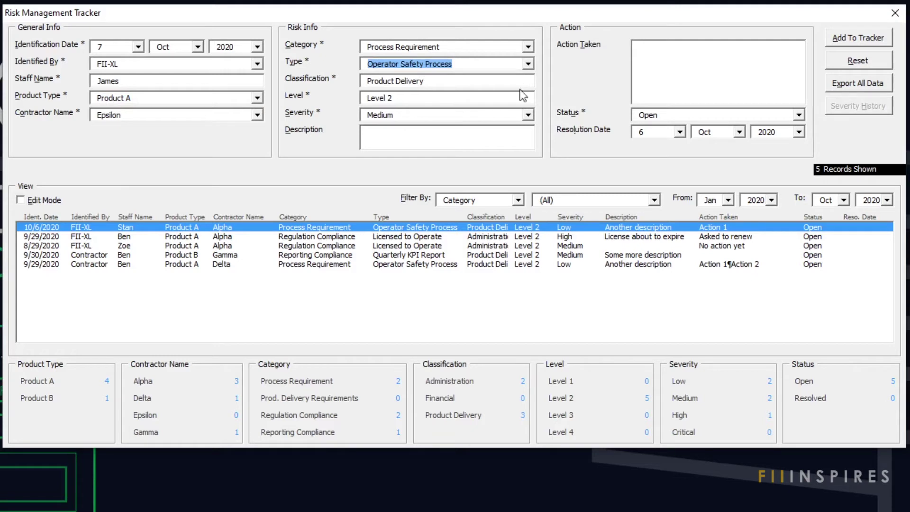
left_click(503, 137)
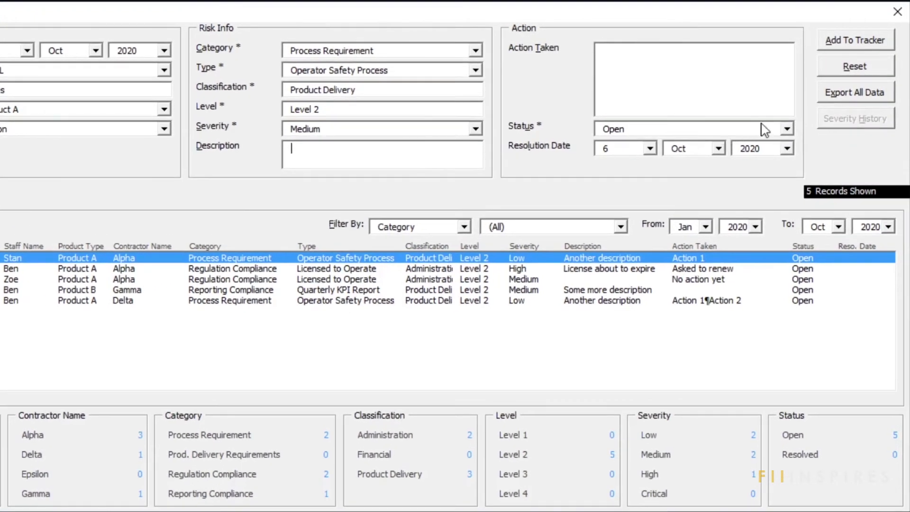
left_click(855, 96)
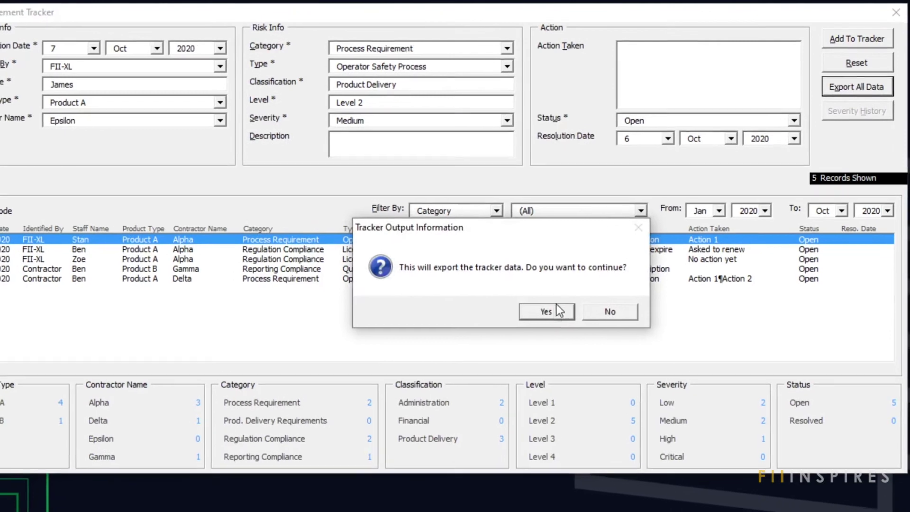
Confirm exporting all tracker data to the tracker-output folder.
left_click(557, 307)
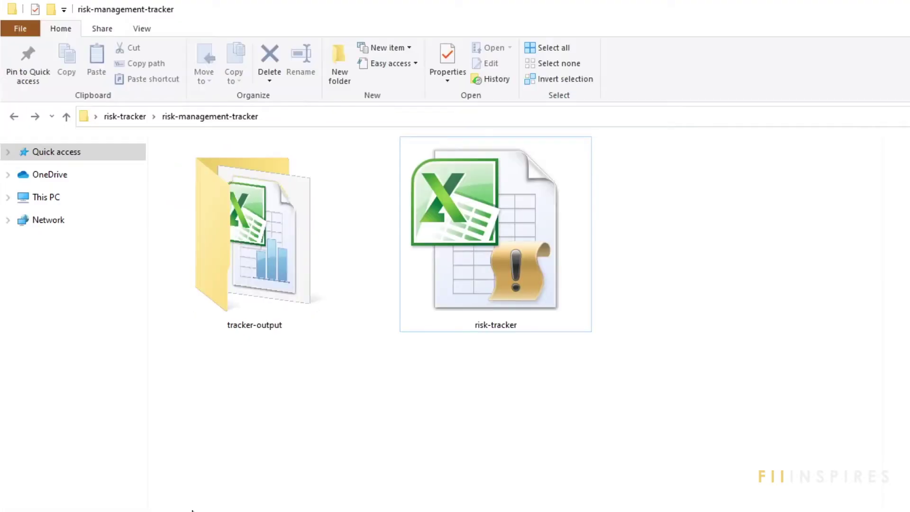
Open the tracker-output folder to view the exported tracker 06-Oct-2020 file.
double_click(287, 323)
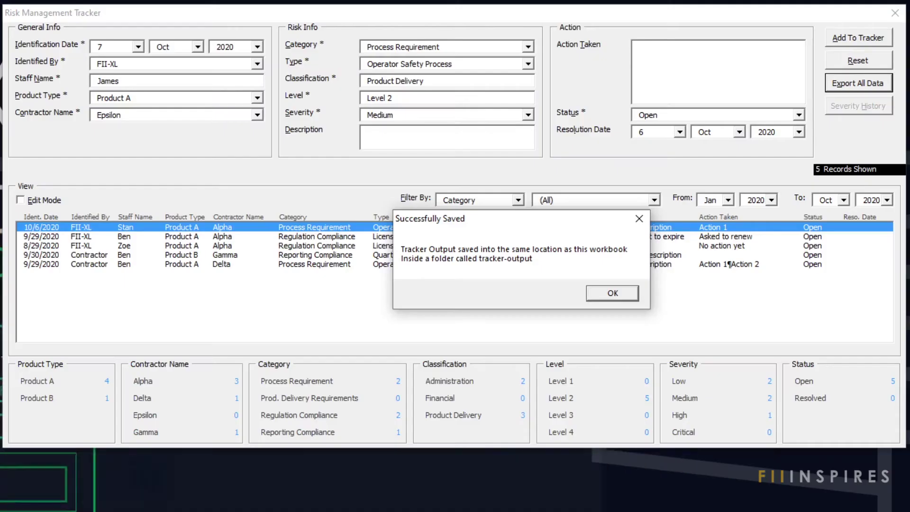
Dismiss the saved message and leave the Category filter at (All).
left_click(605, 299)
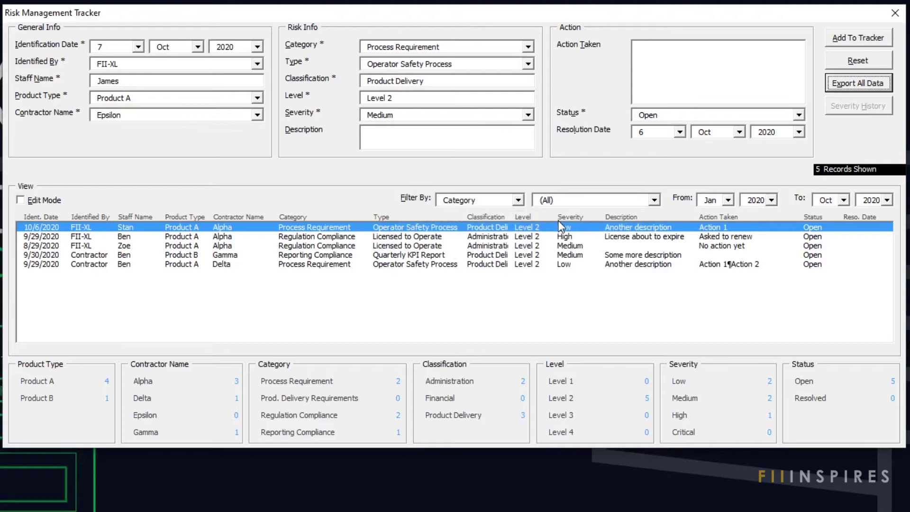
left_click(518, 200)
left_click(519, 200)
left_click(654, 200)
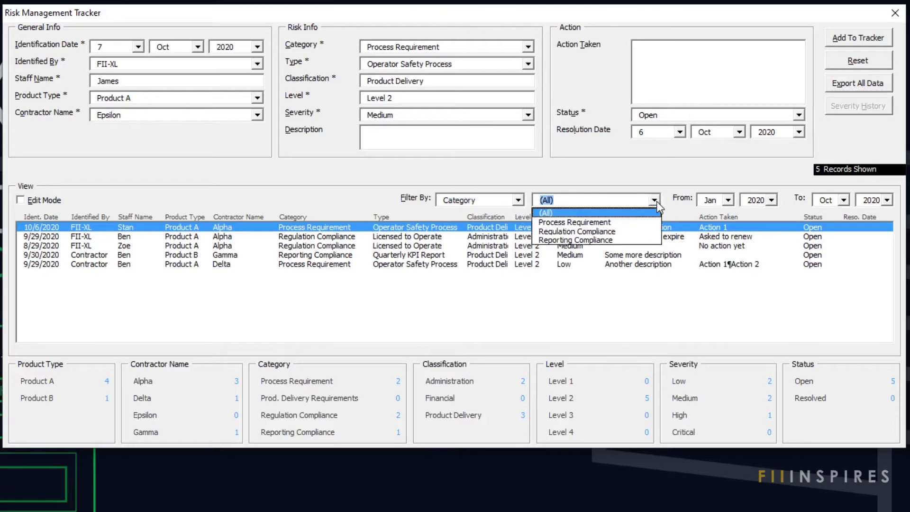
left_click(654, 200)
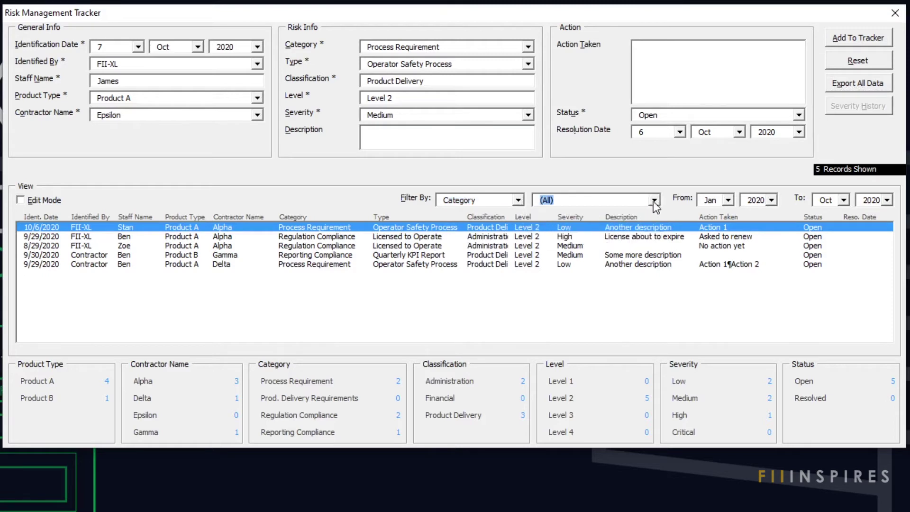
Filter by Staff Name, cycling through each of the three staff members.
left_click(521, 198)
scroll(522, 276, "down", 2)
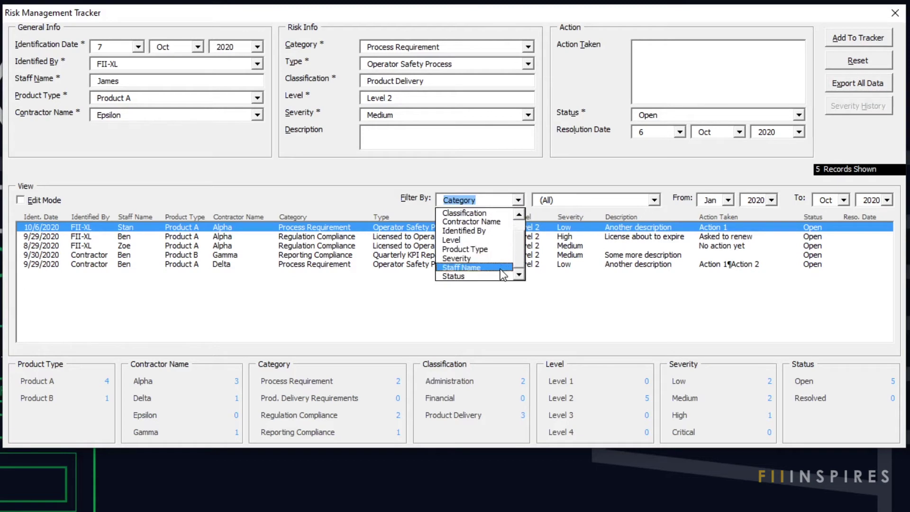
left_click(501, 269)
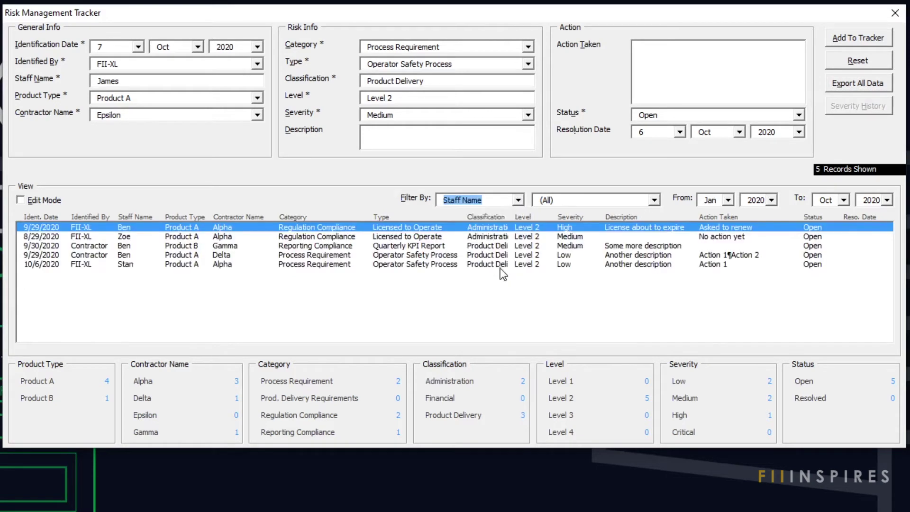
left_click(654, 201)
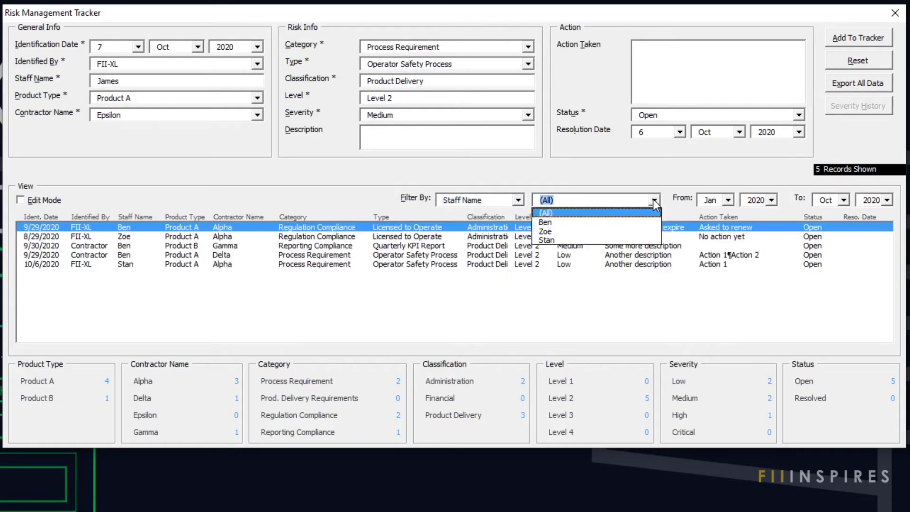
left_click(629, 223)
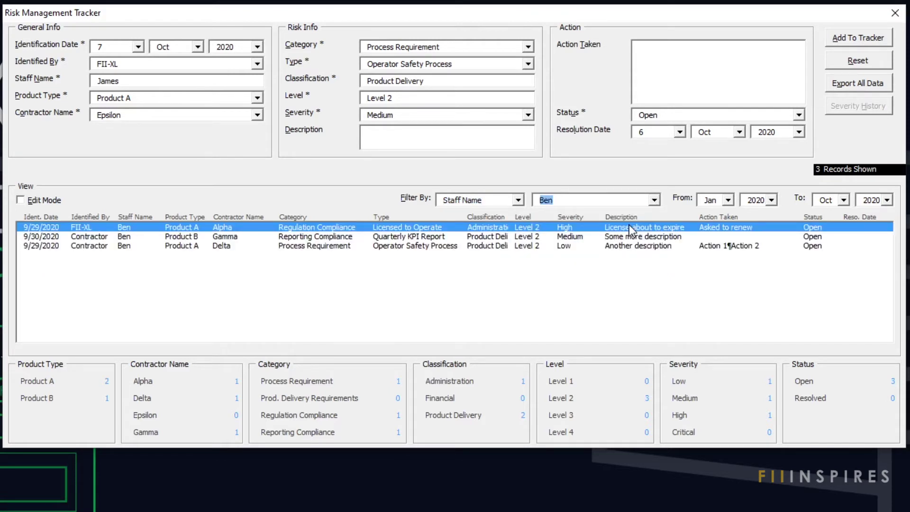
left_click(654, 200)
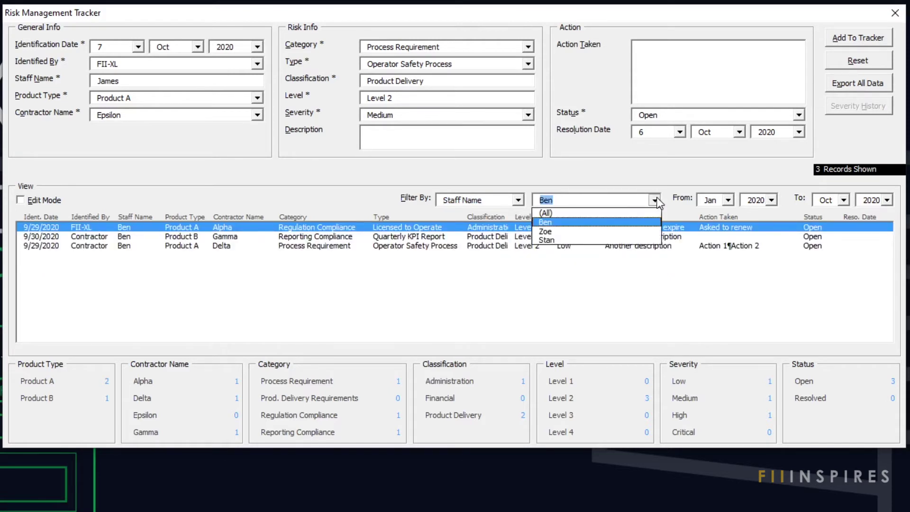
left_click(630, 232)
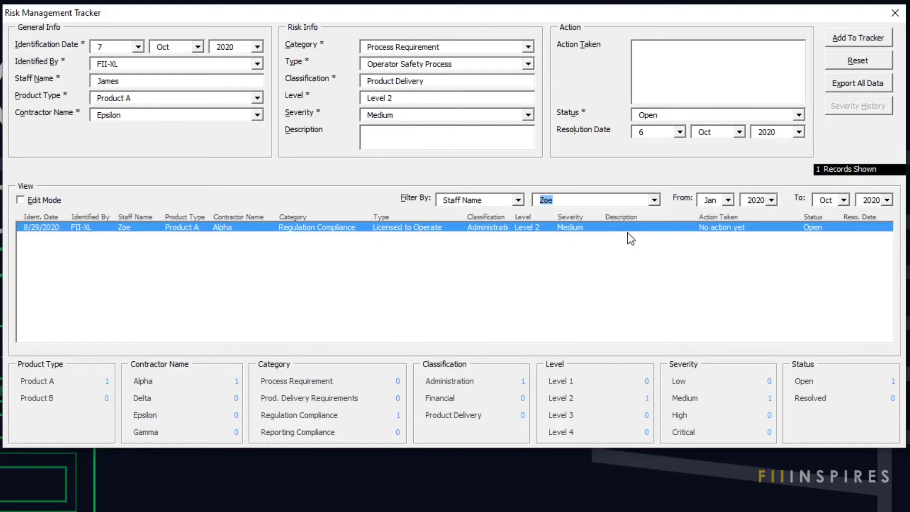
left_click(655, 200)
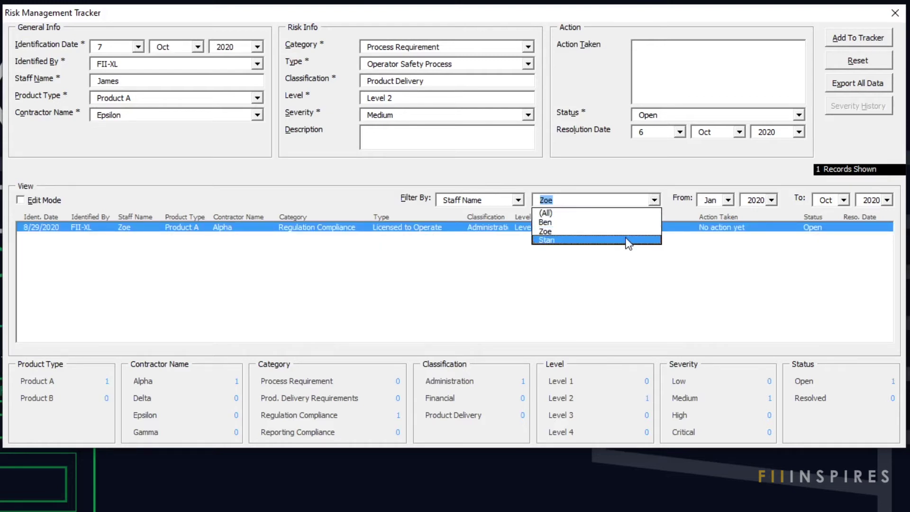
left_click(628, 241)
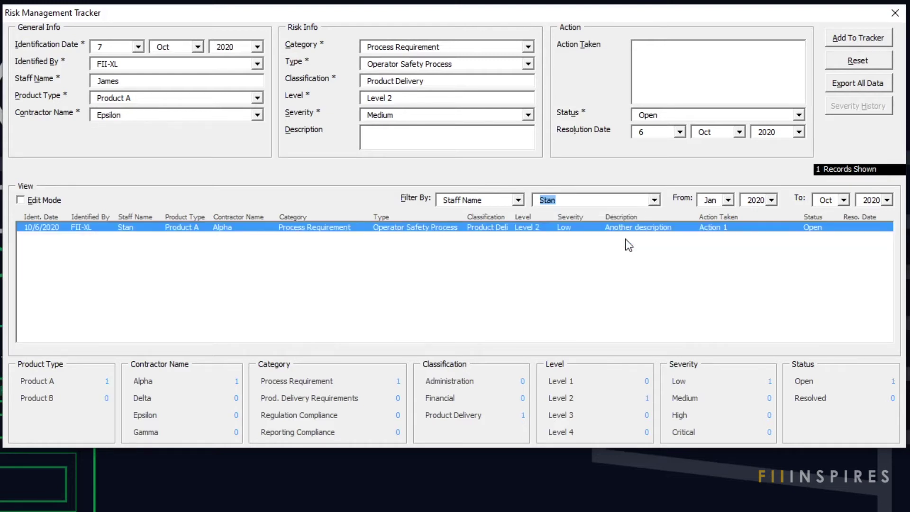
Switch the filter to Category and show only Regulation Compliance records.
left_click(518, 200)
left_click(520, 214)
left_click(520, 214)
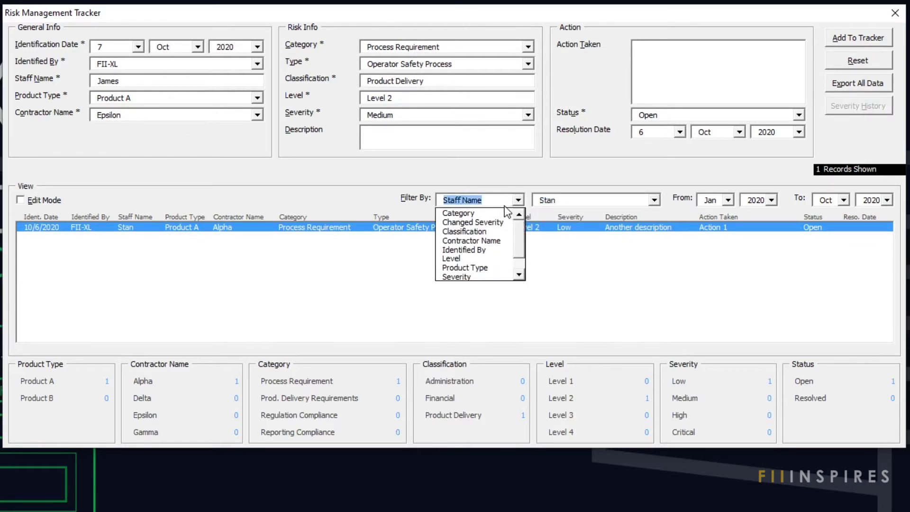
left_click(505, 214)
left_click(616, 200)
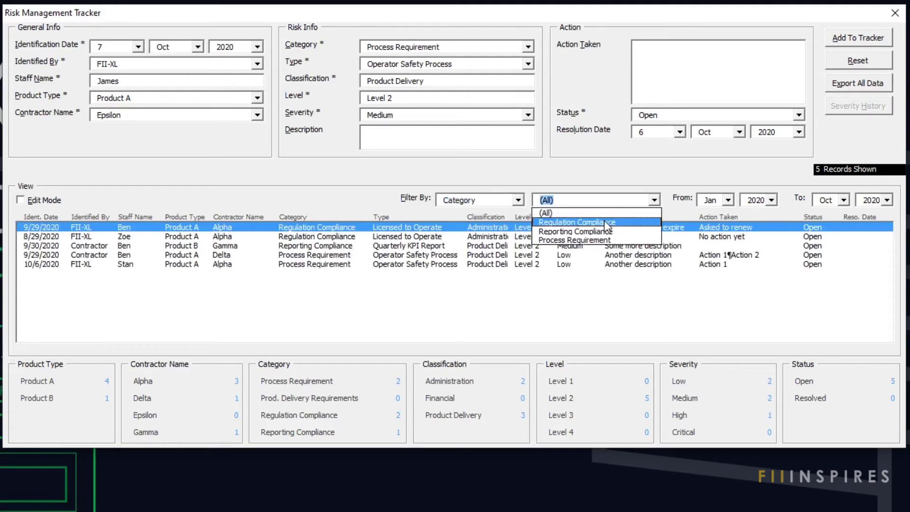
left_click(603, 225)
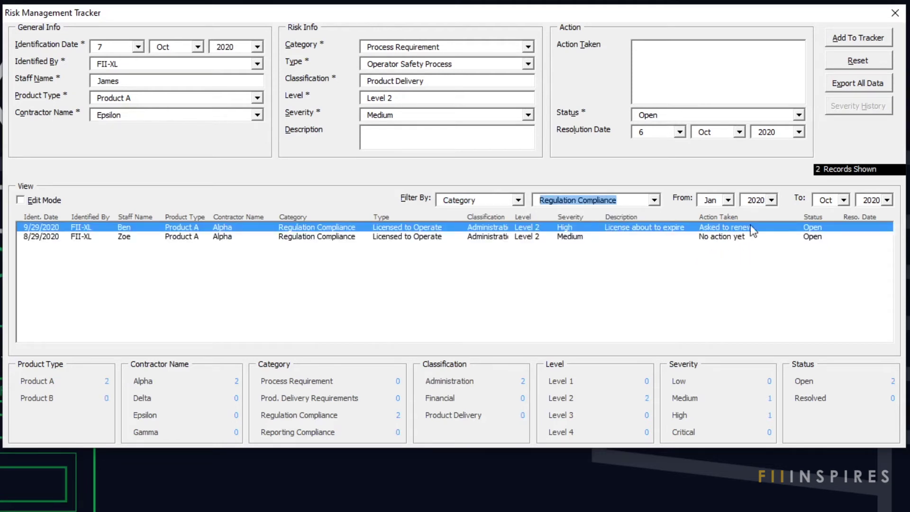
left_click(843, 200)
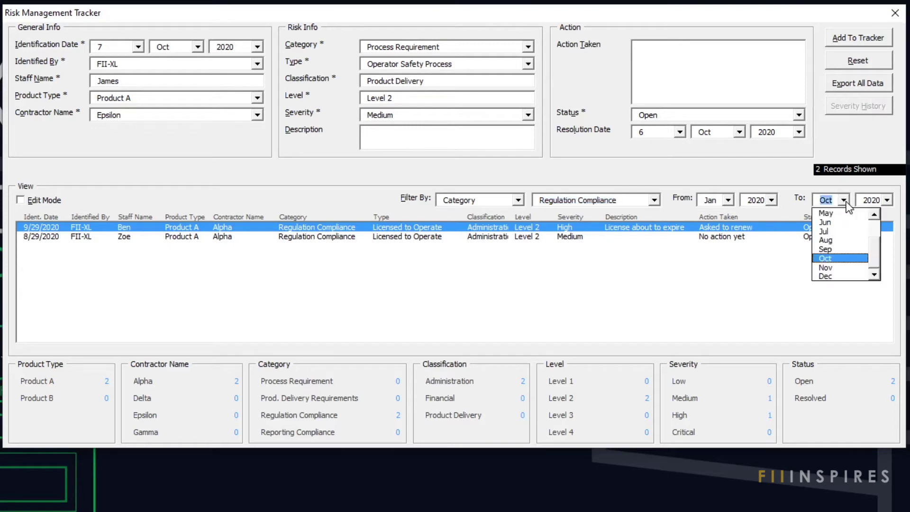
left_click(875, 215)
scroll(877, 218, "up", 1)
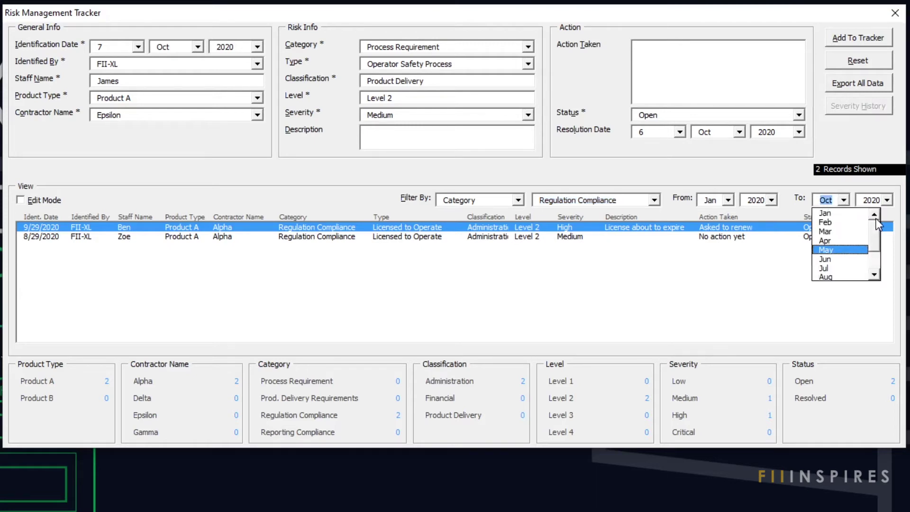
left_click(854, 213)
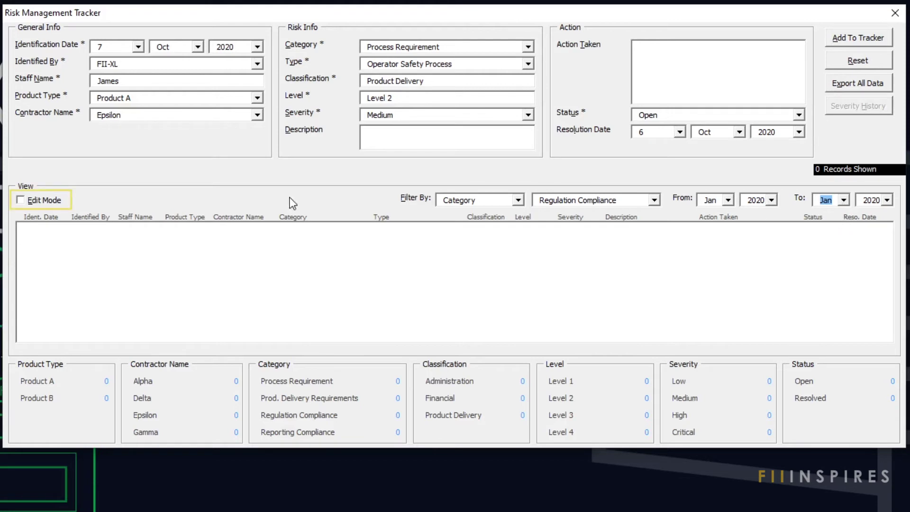
left_click(21, 201)
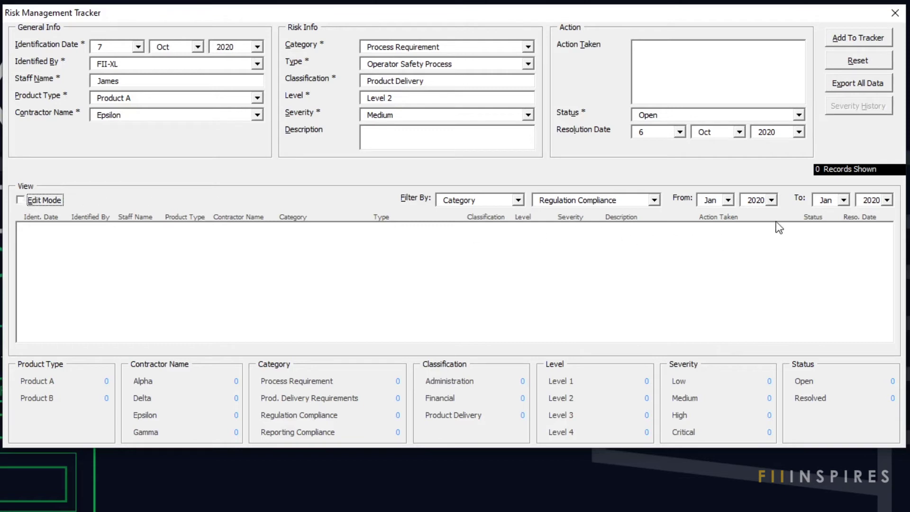
left_click(844, 201)
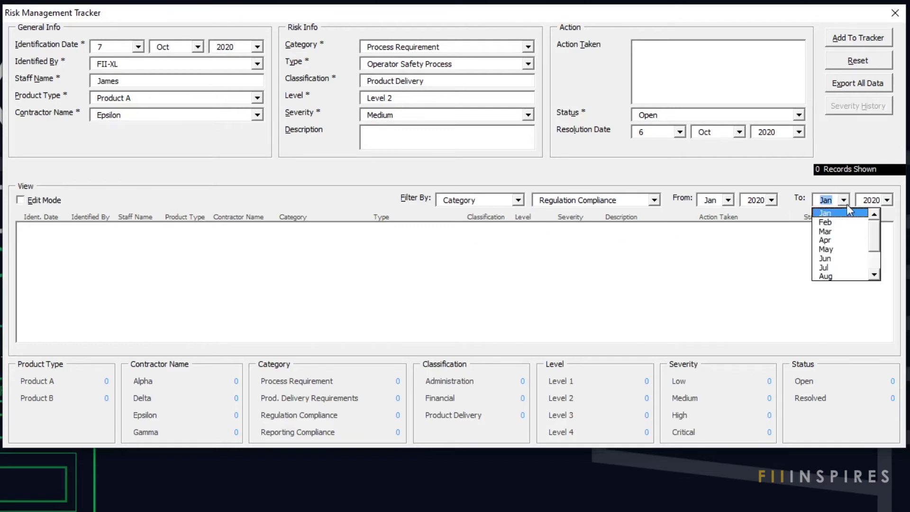
left_click_drag(875, 243, 875, 261)
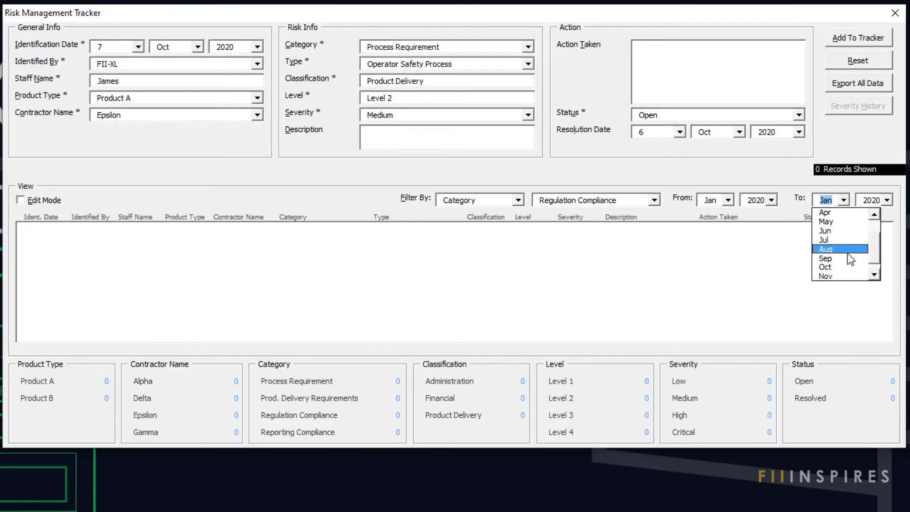
left_click(836, 266)
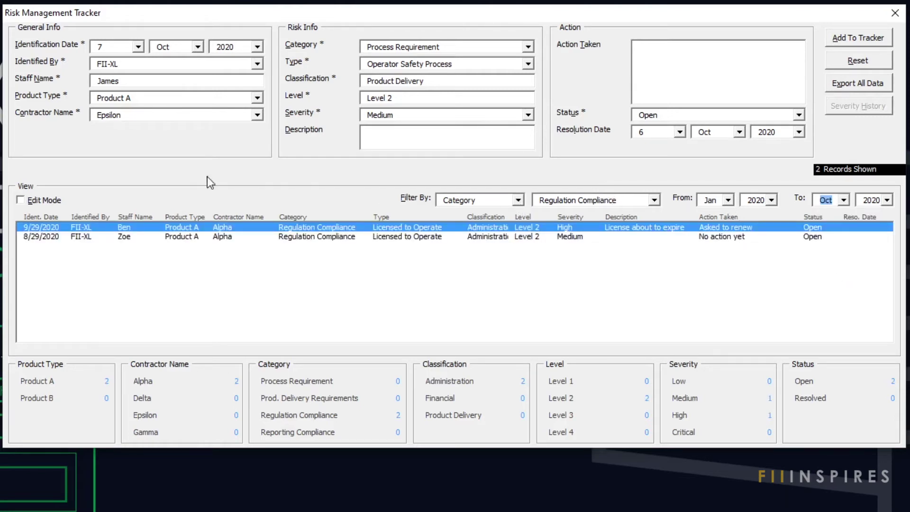
Turn on Edit Mode and filter by Changed Severity, then switch back to Category.
left_click(22, 200)
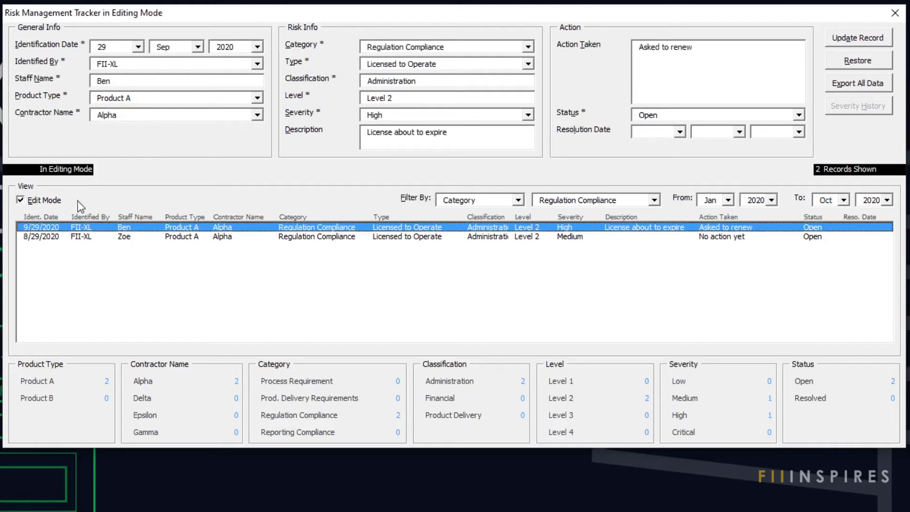
left_click(518, 200)
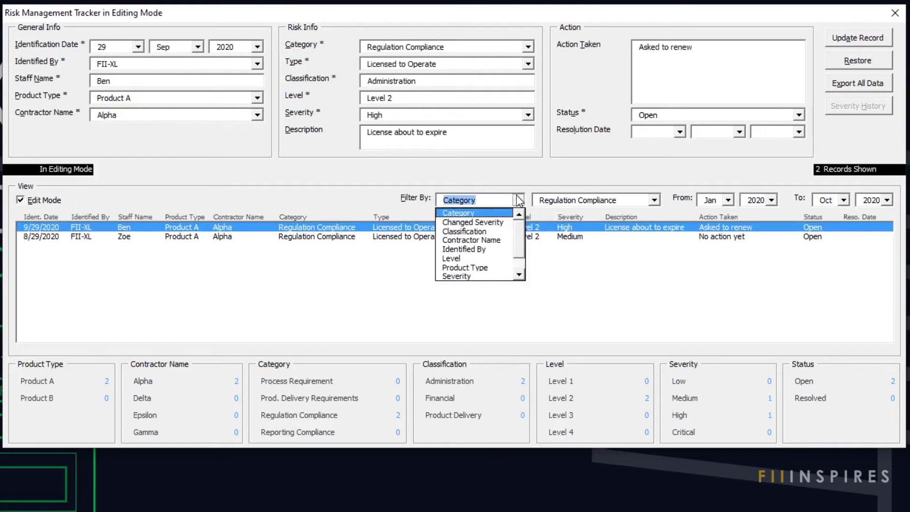
left_click(514, 218)
left_click(518, 203)
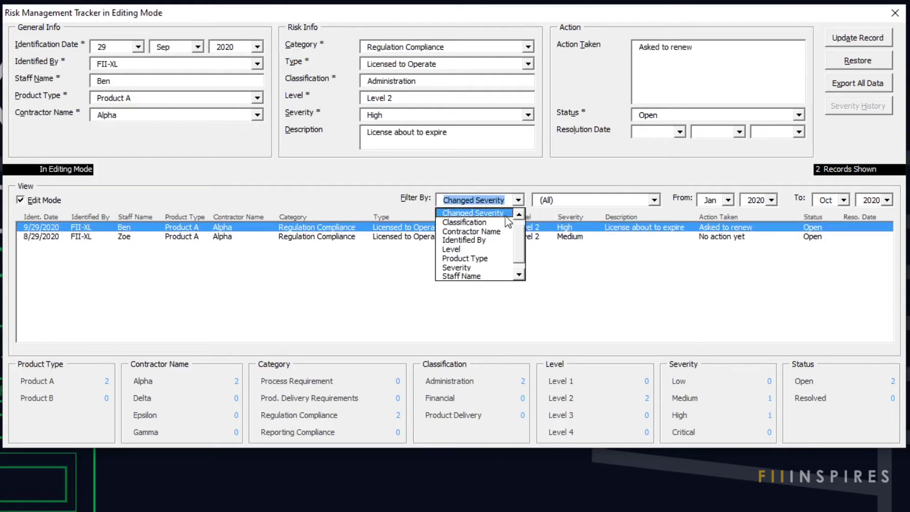
scroll(493, 222, "up", 1)
left_click(488, 213)
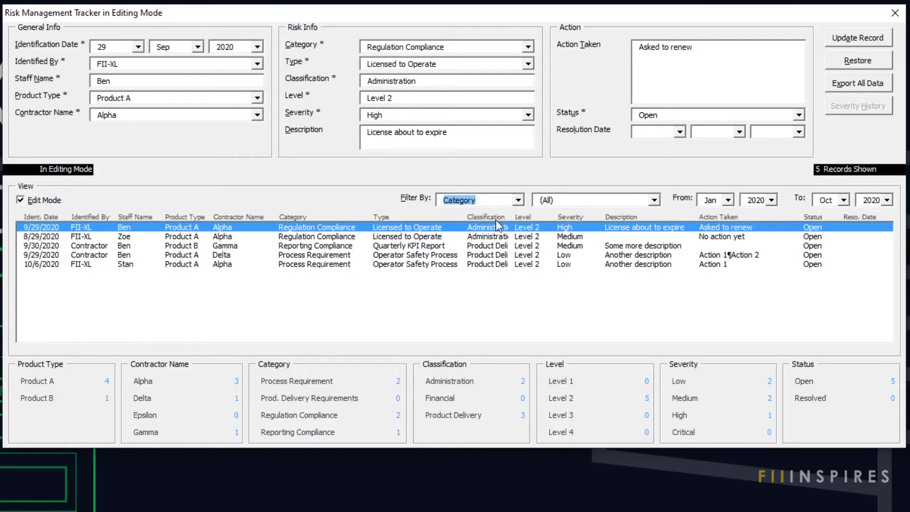
Load the 9/30/2020 and 10/6/2020 records, then step up to the 8/29/2020 record.
left_click(506, 247)
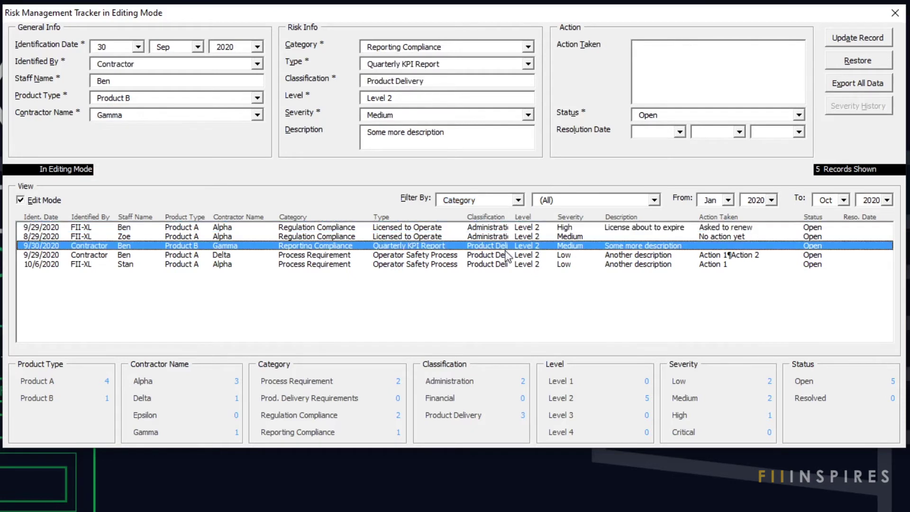
left_click(510, 265)
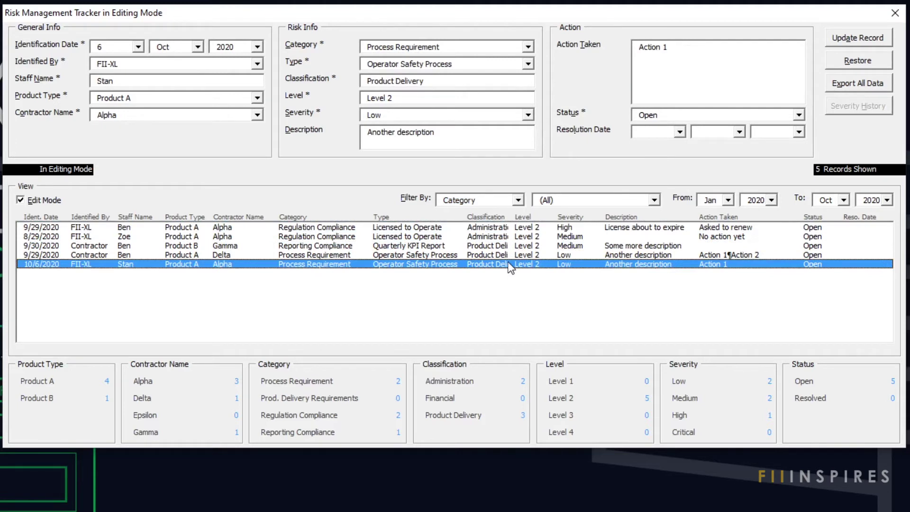
key("Up")
key("Up")
key("Up")
key("Down")
key("Down")
key("Down")
key("Up")
key("Up")
key("Up")
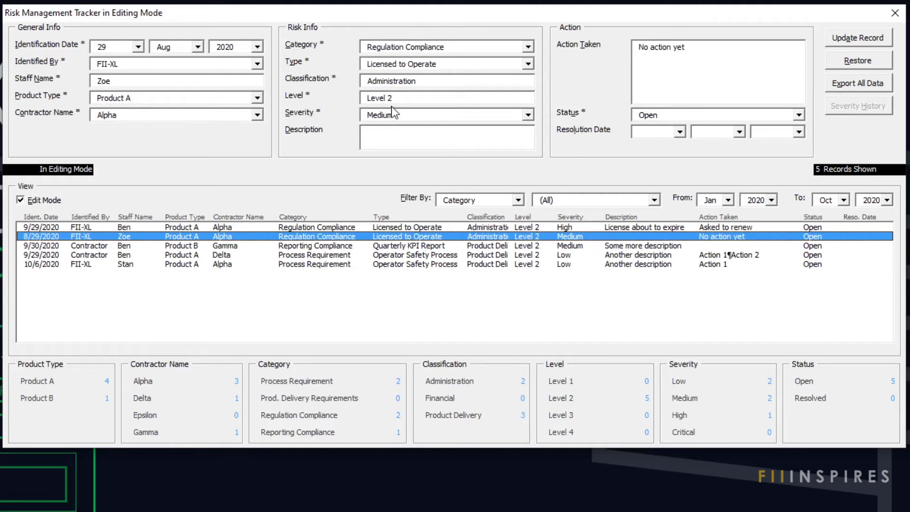
Enter 'Another description' and 'Action 3', restore the record, then attempt Update Record.
left_click(468, 133)
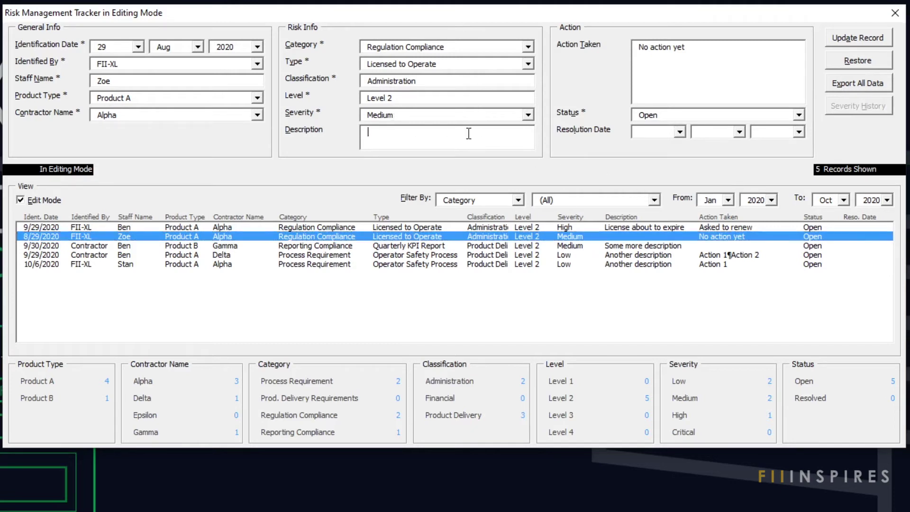
type("Another description")
key("Tab")
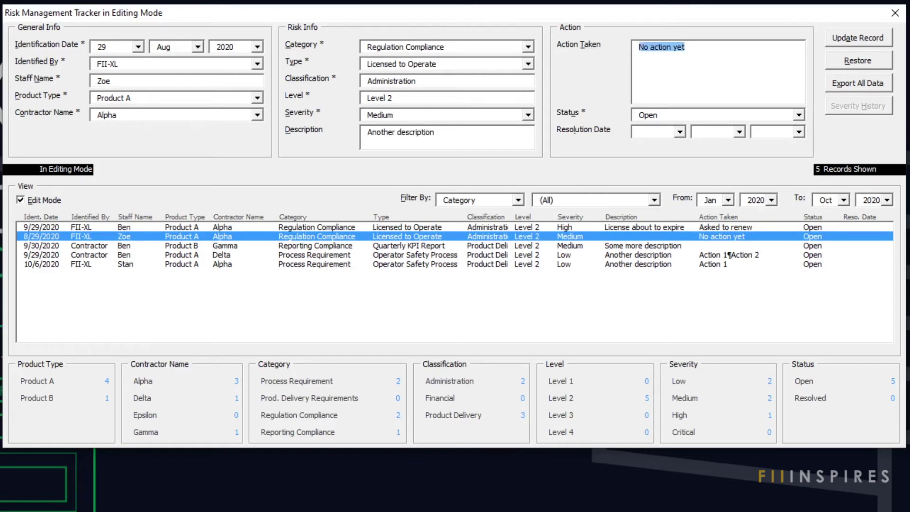
type("Action 3")
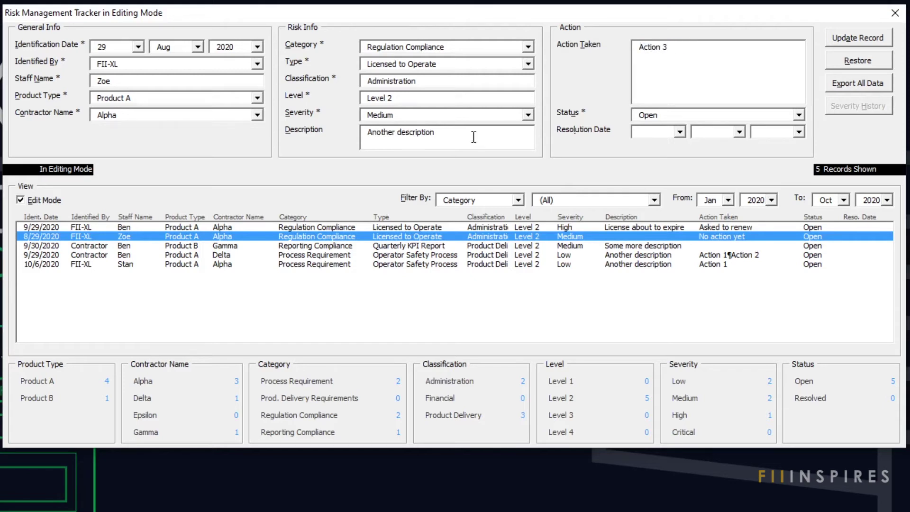
left_click(864, 63)
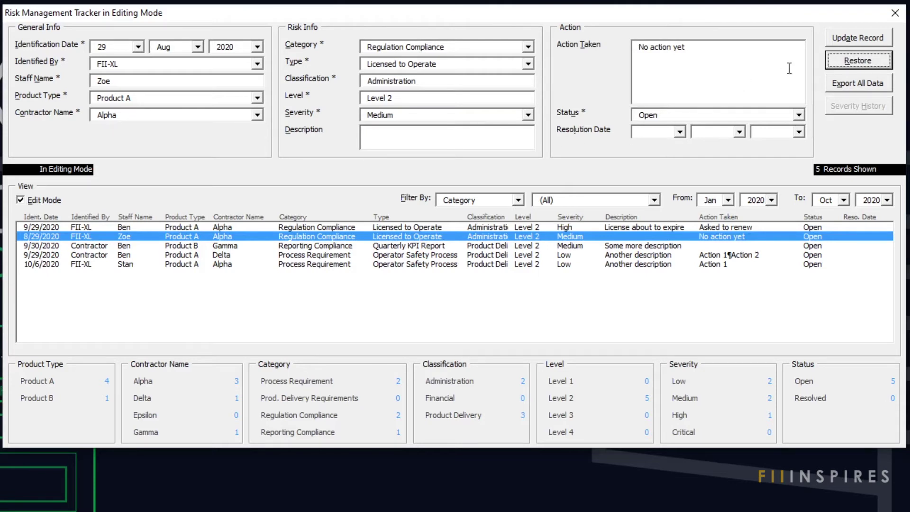
left_click(853, 38)
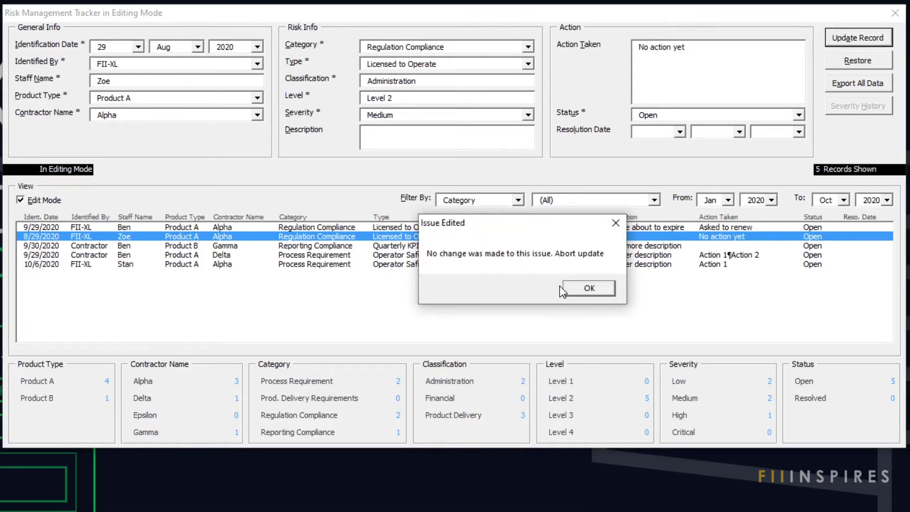
Dismiss the no-change message, set the status to Resolved, and decline saving without a resolution date.
left_click(597, 290)
left_click(597, 290)
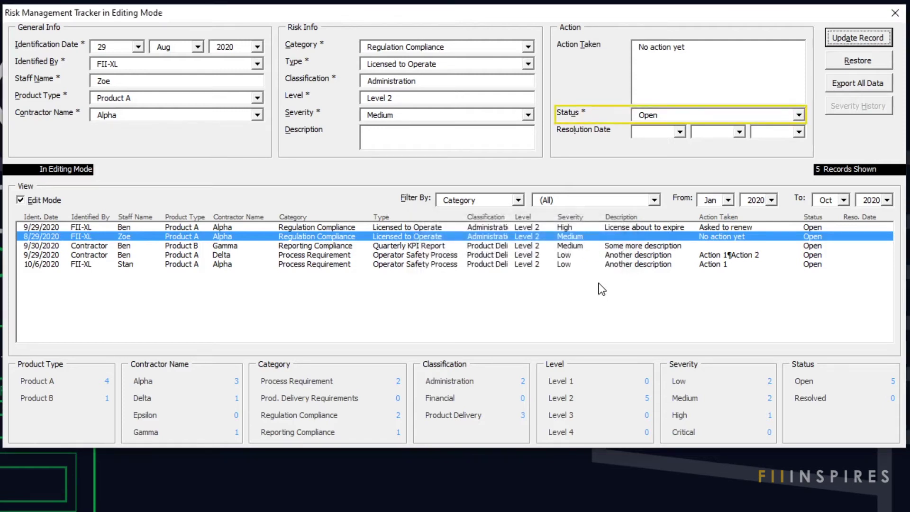
left_click(680, 115)
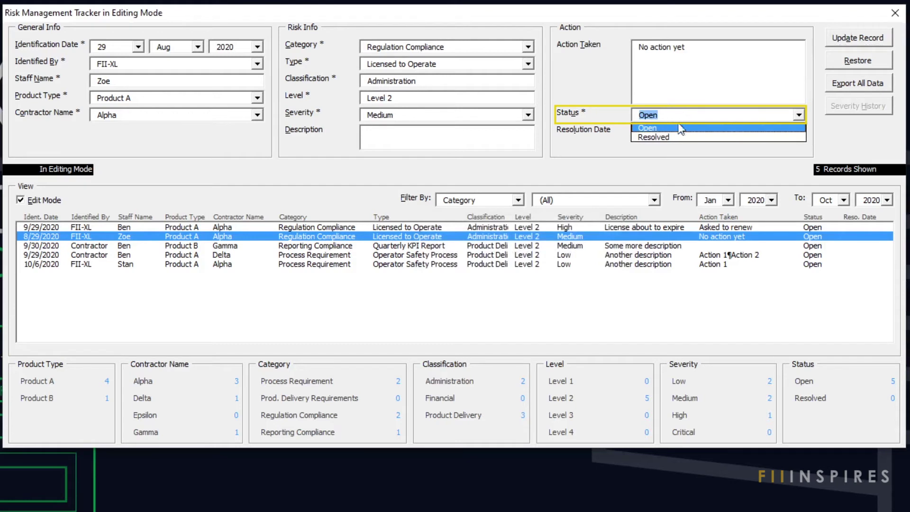
left_click(679, 137)
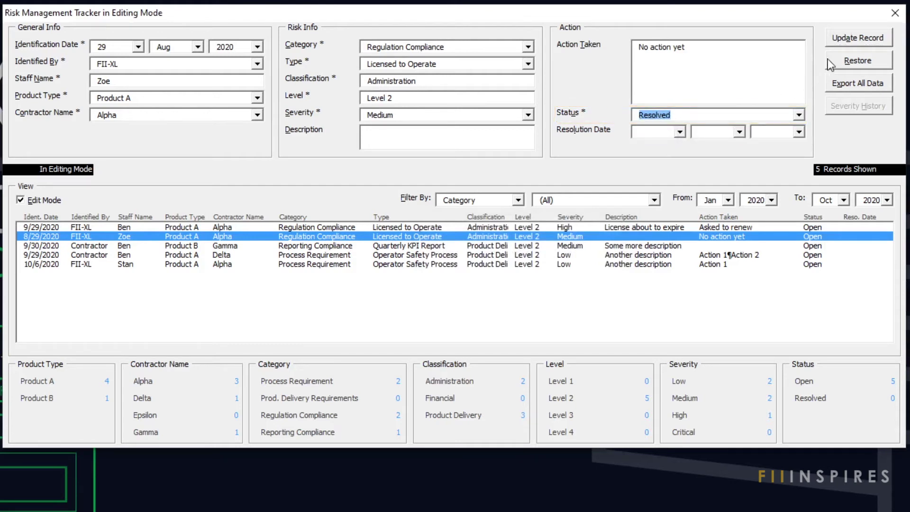
left_click(849, 39)
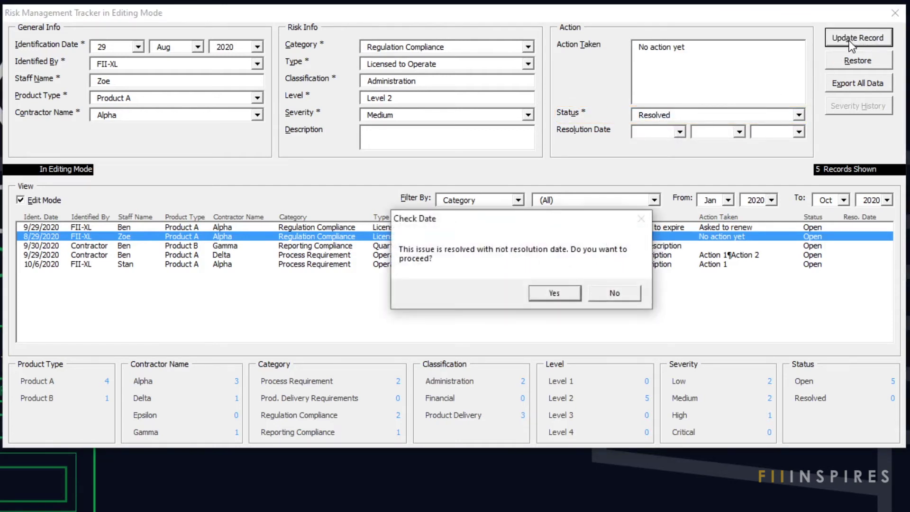
left_click(624, 298)
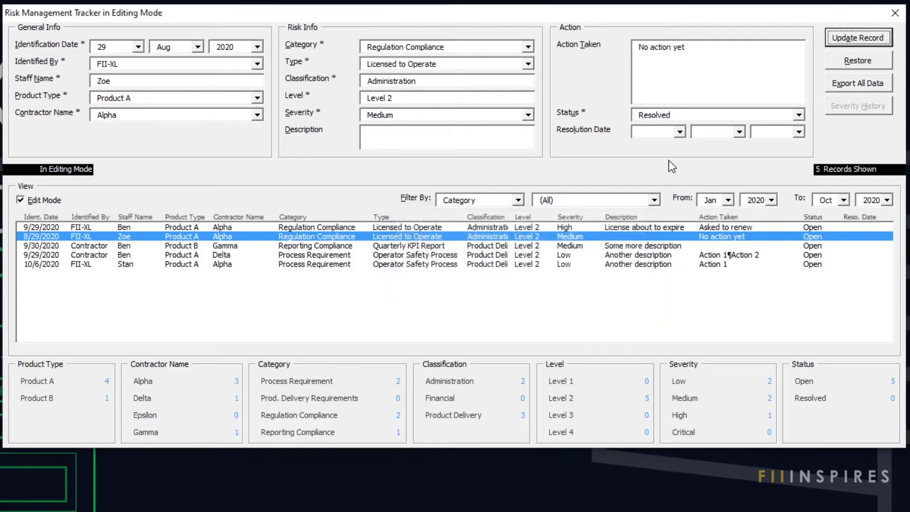
Set the resolution day to 6 and save the record, then re-enable Edit Mode.
left_click(680, 134)
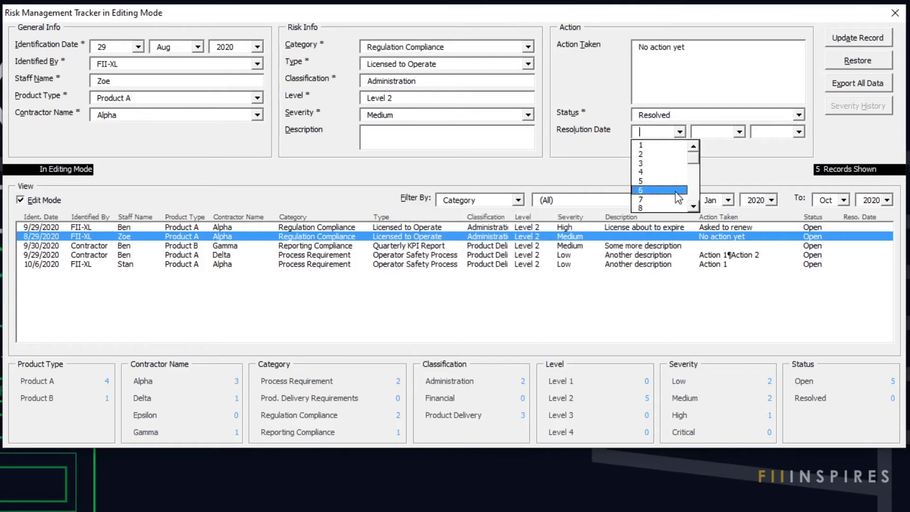
left_click(674, 186)
left_click(854, 39)
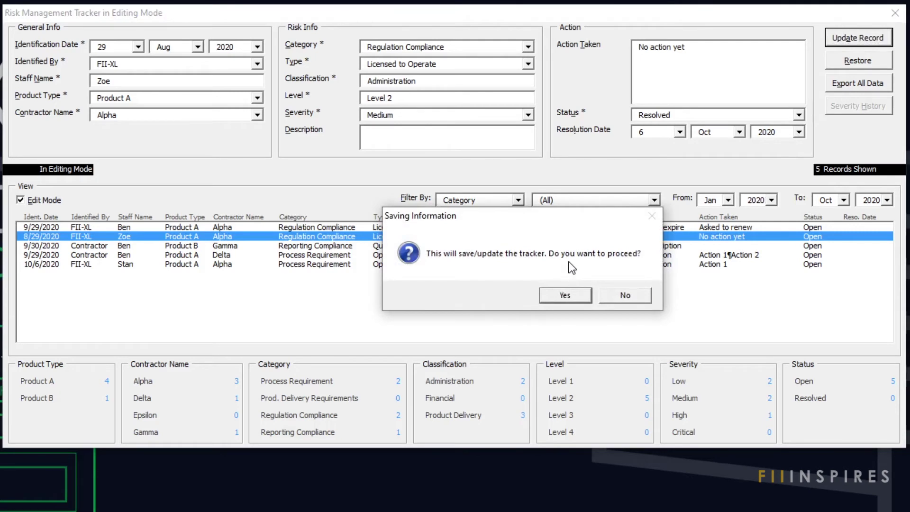
left_click(574, 296)
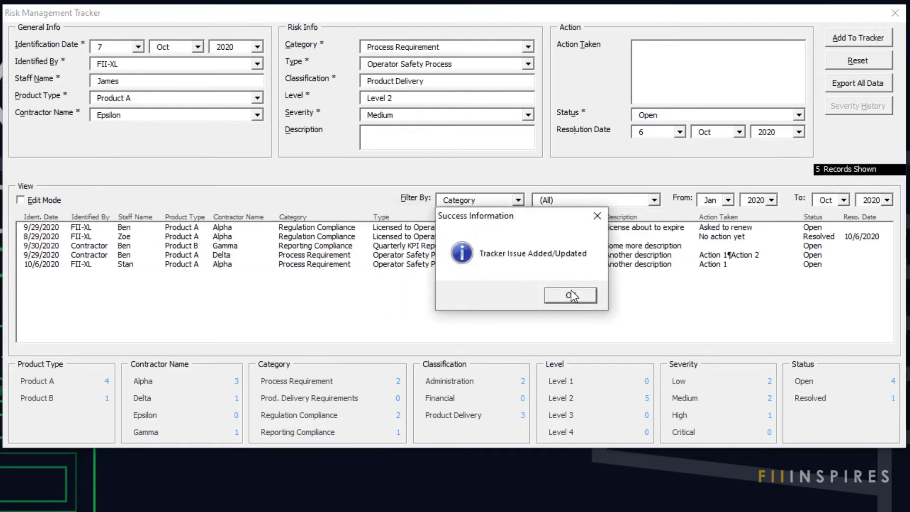
left_click(571, 297)
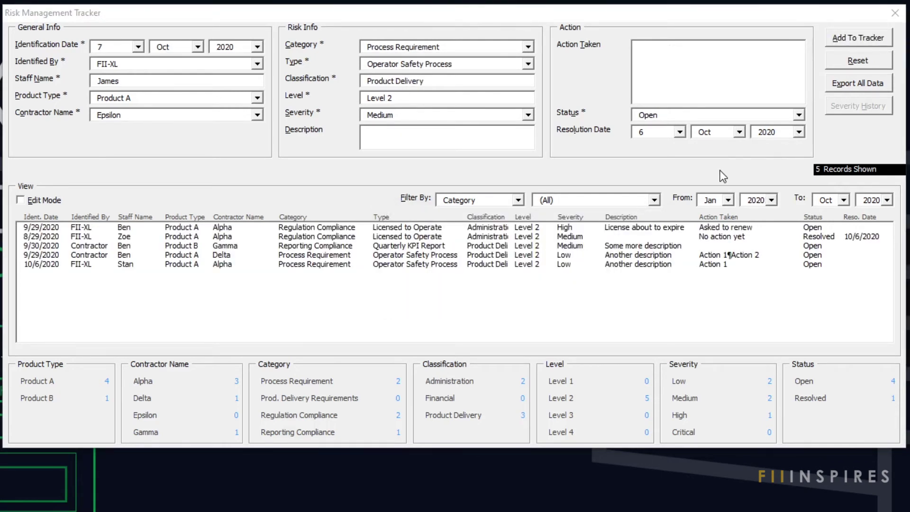
left_click(20, 201)
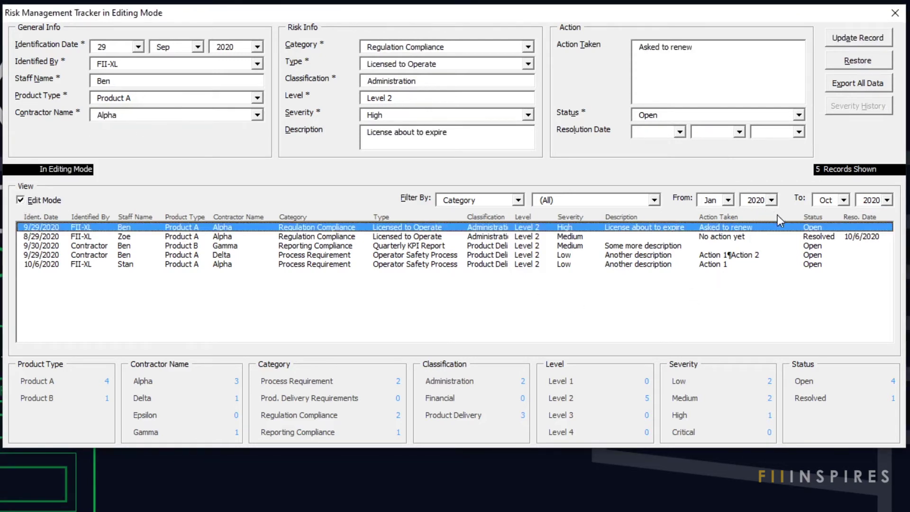
Filter the list by category Process Requirement, then Regulation Compliance.
left_click(654, 201)
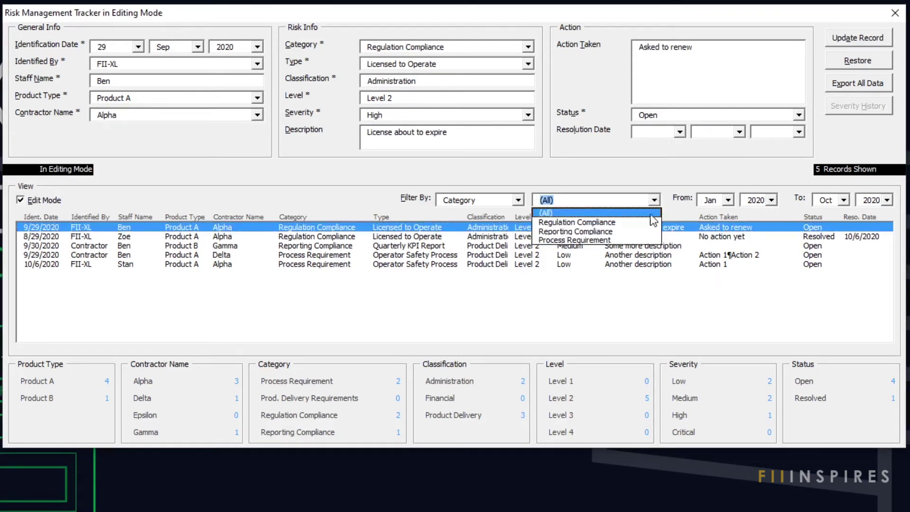
left_click(643, 240)
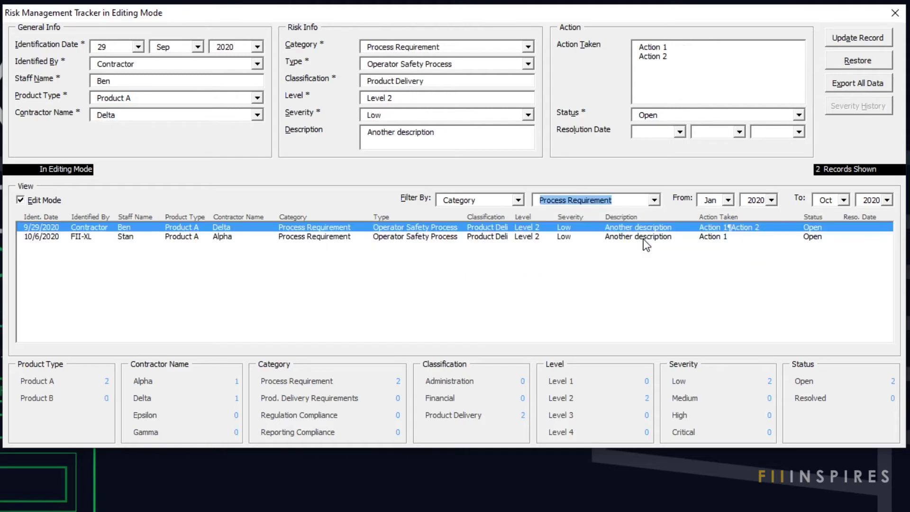
left_click(623, 201)
left_click(621, 224)
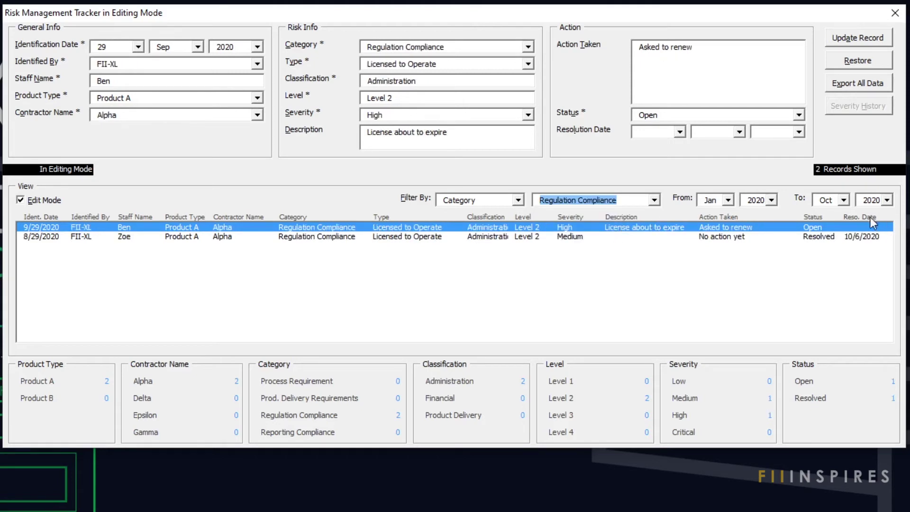
Set the end month of the date range to May, then Jan.
left_click(843, 201)
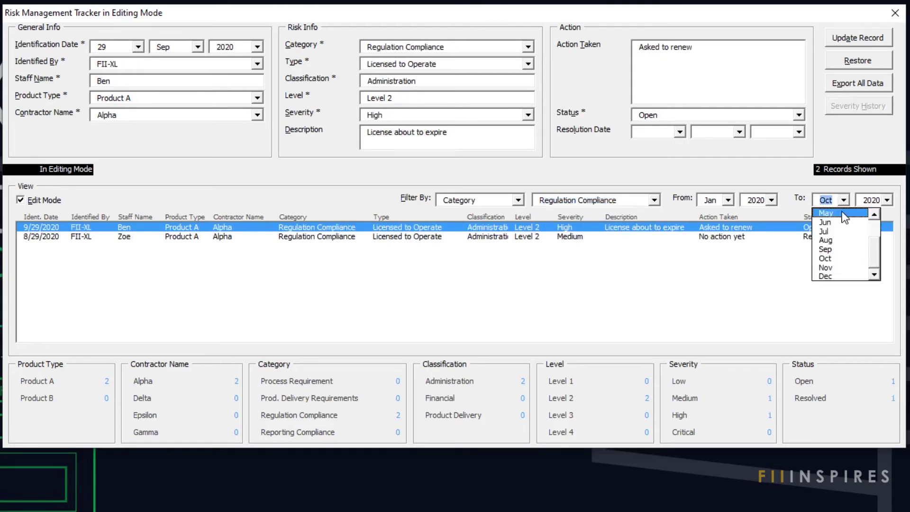
left_click(845, 214)
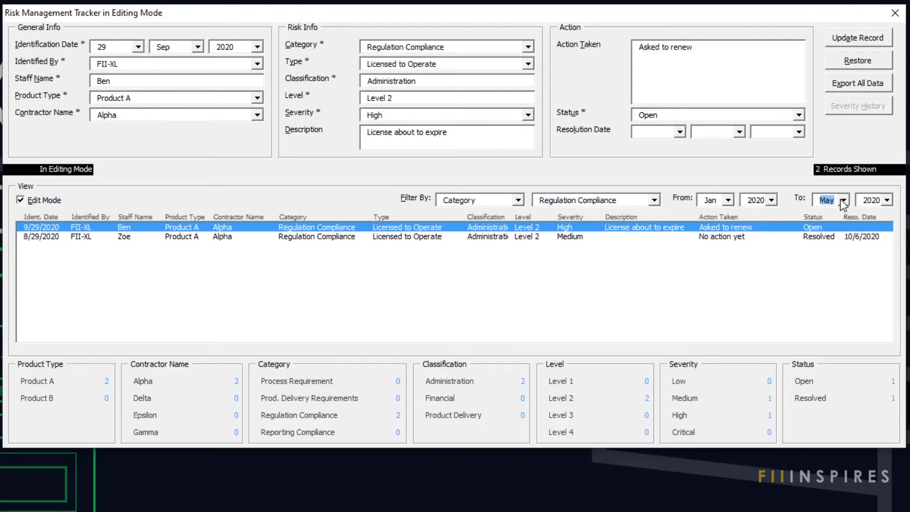
left_click(842, 200)
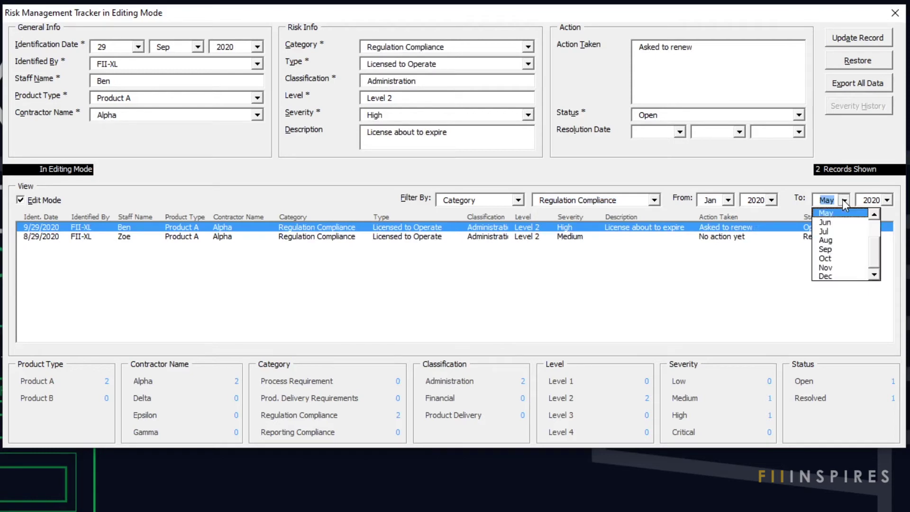
scroll(857, 222, "up", 2)
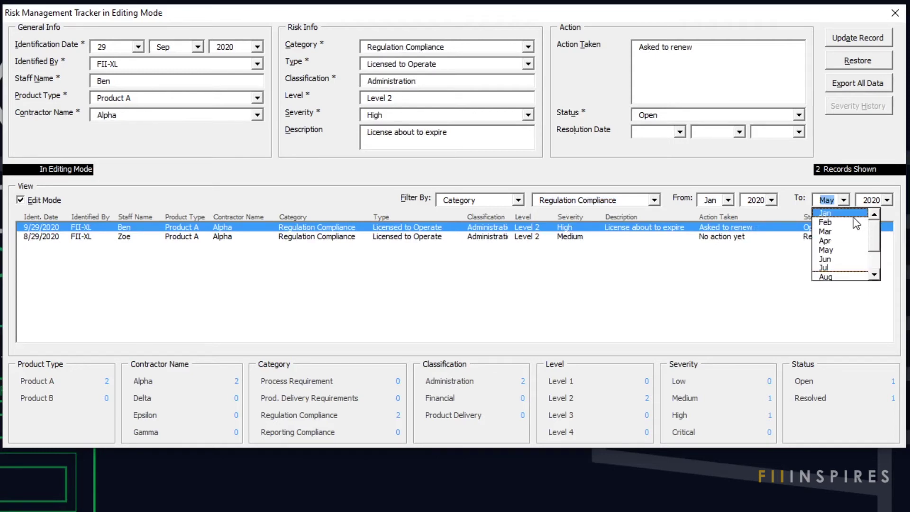
left_click(854, 215)
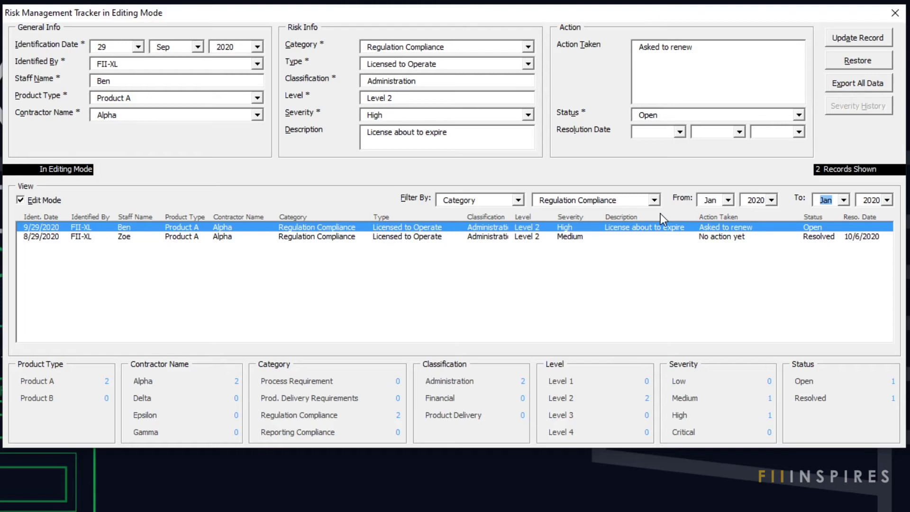
Return to new-record entry and type the description 'Another record'.
left_click(843, 200)
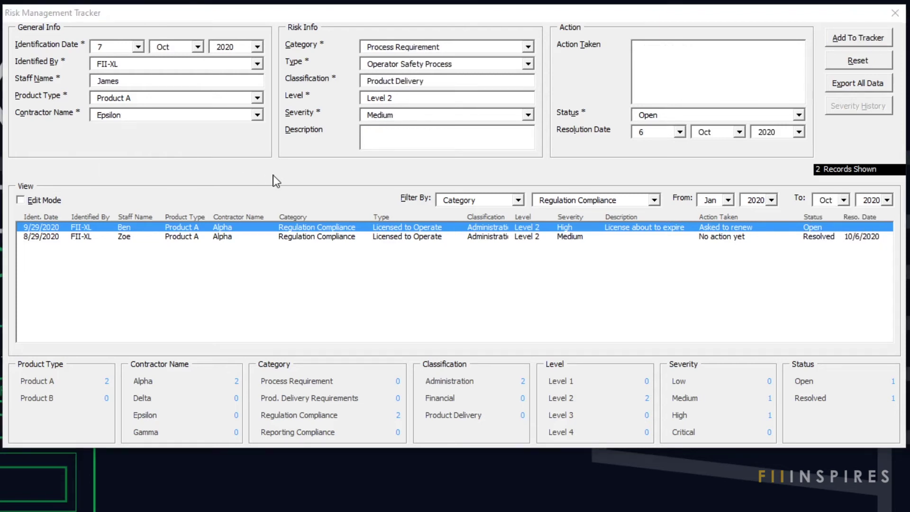
left_click(417, 138)
type("Another")
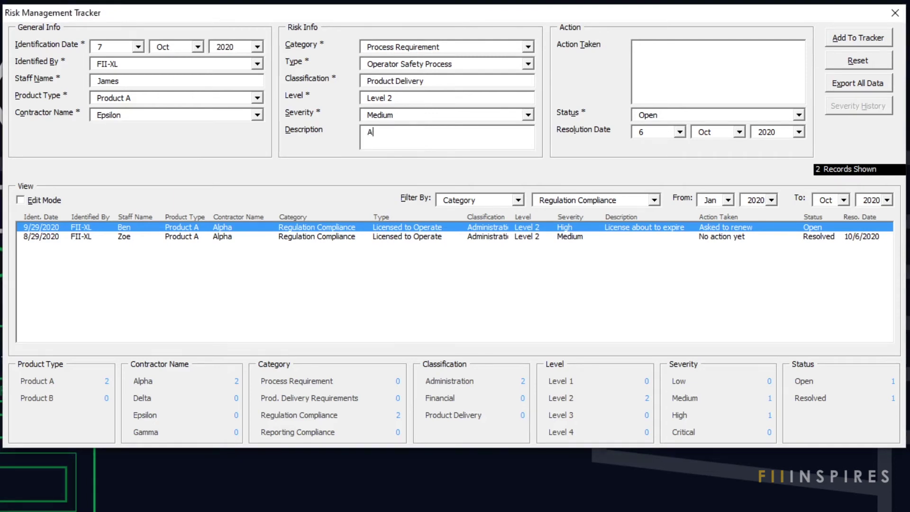
type("ord")
Toggle Edit Mode on and off several times, leaving it unchecked.
left_click(21, 200)
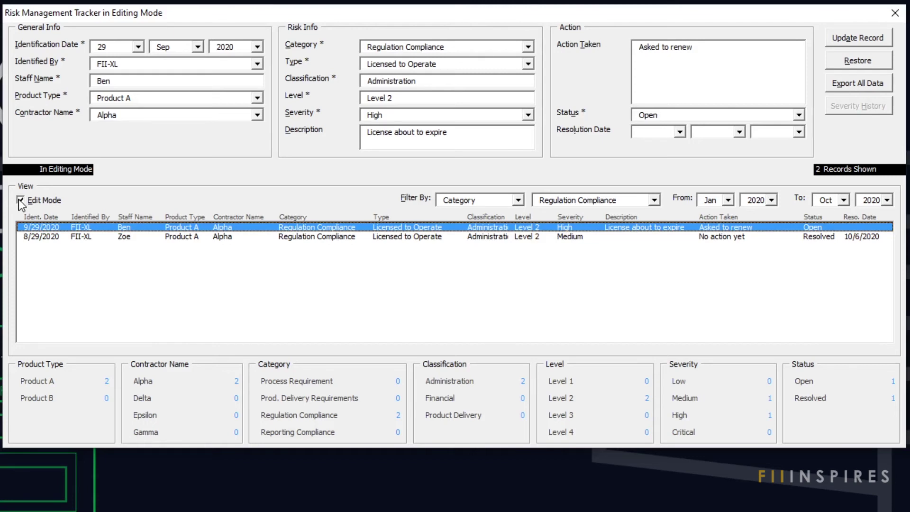
left_click(21, 200)
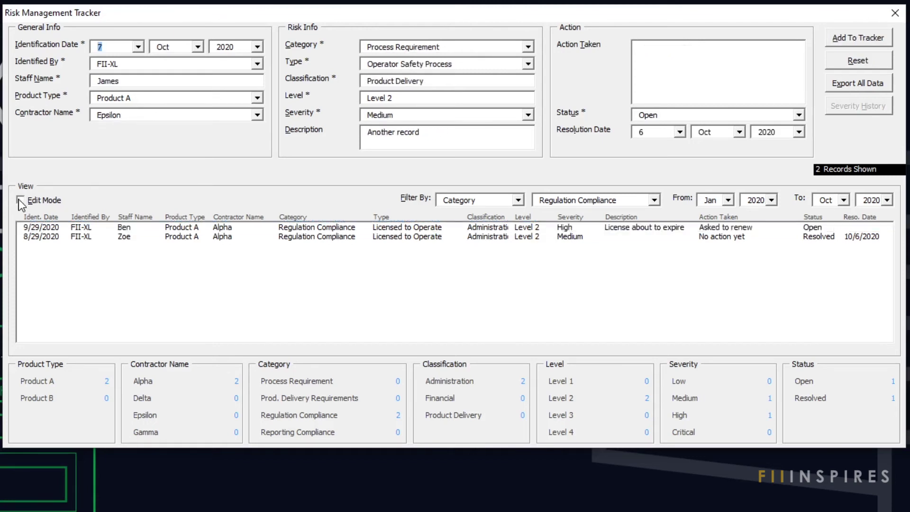
left_click(20, 200)
left_click(21, 200)
left_click(21, 200)
left_click(20, 200)
Show records of all categories and load the 10/6/2020 record for editing.
left_click(653, 201)
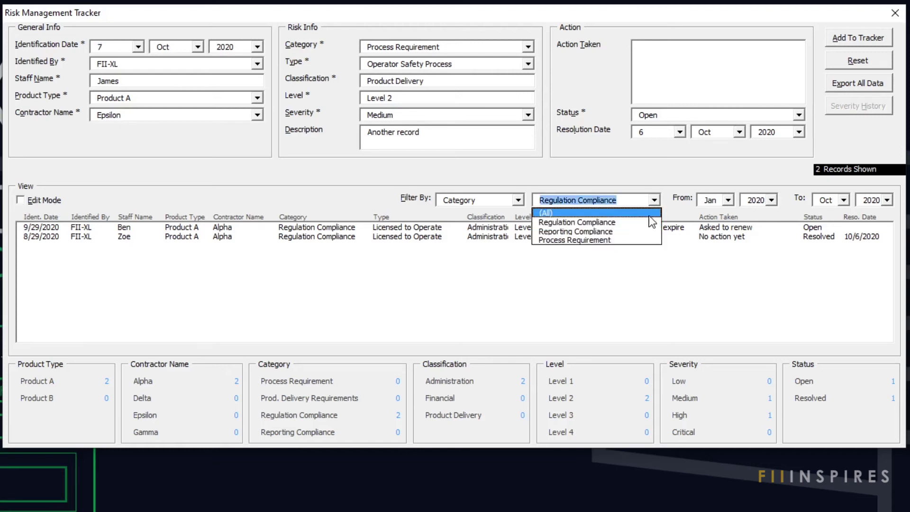
left_click(652, 213)
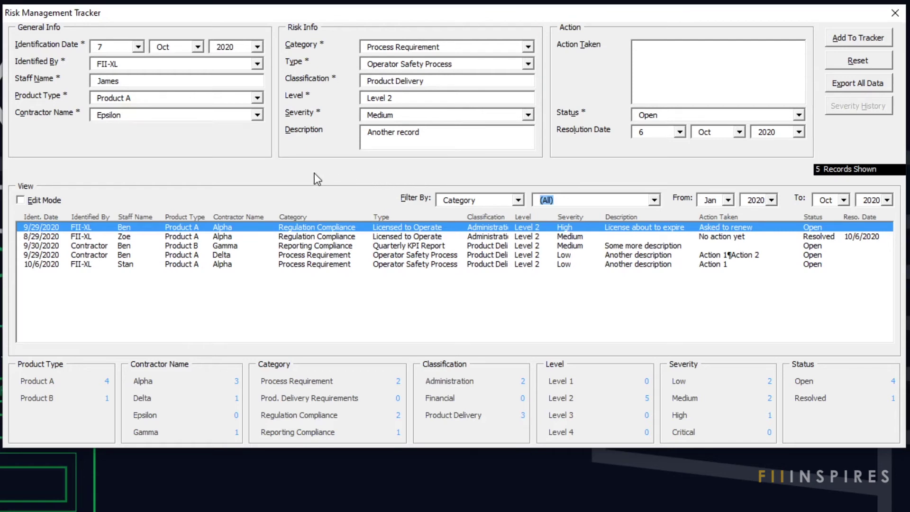
left_click(42, 264)
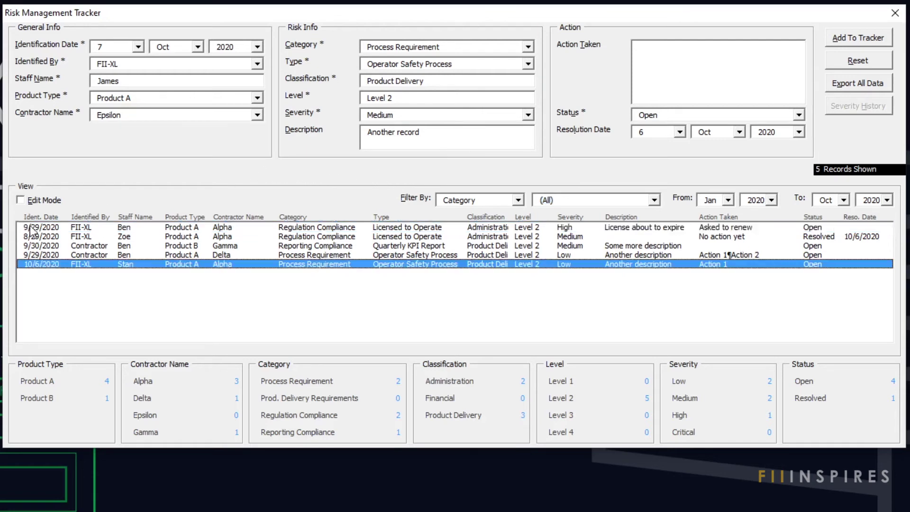
left_click(20, 200)
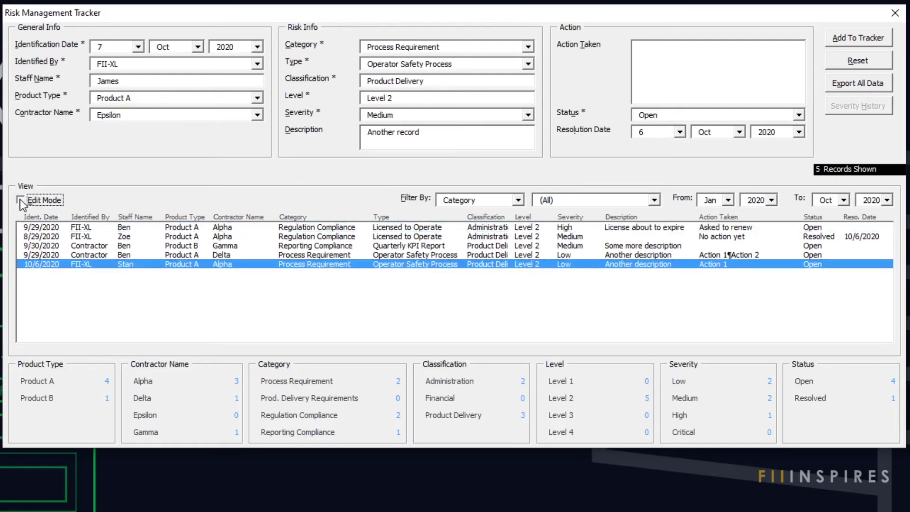
left_click(19, 199)
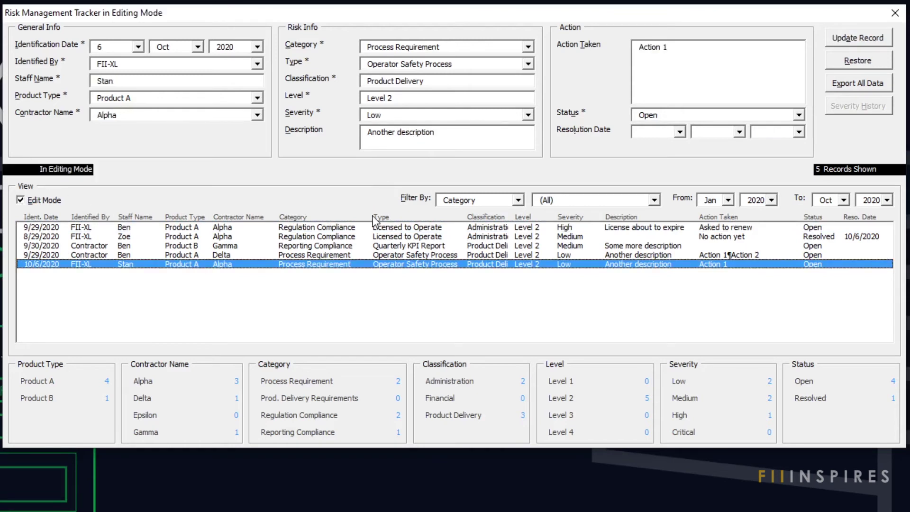
Change the record's severity to Medium, approve the change, and save it to the tracker.
left_click(528, 115)
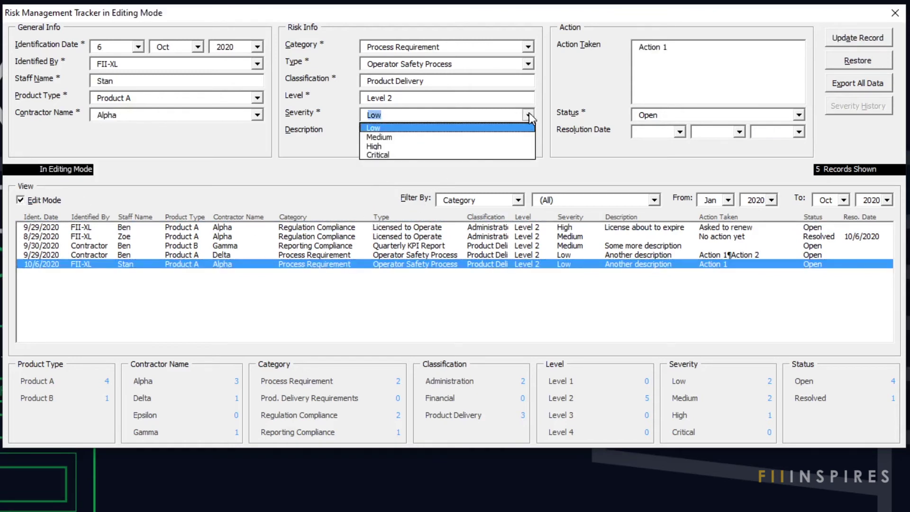
left_click(521, 138)
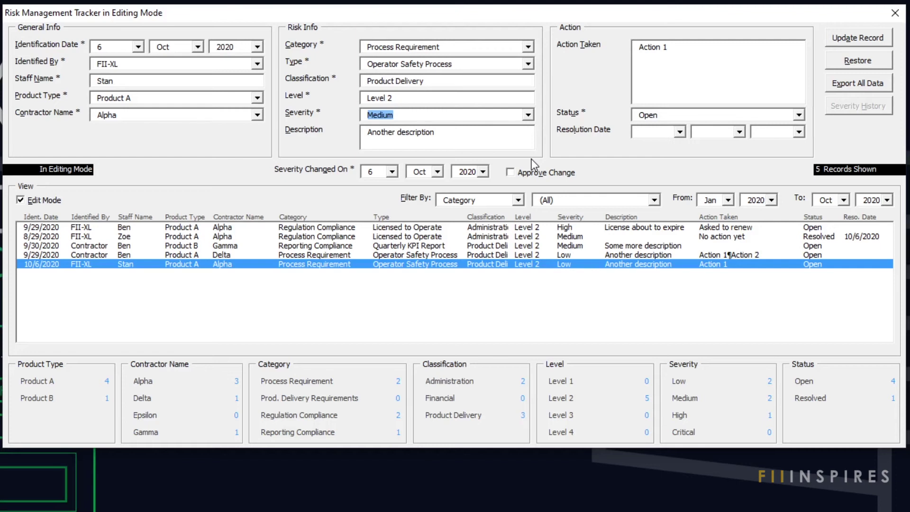
left_click(511, 172)
left_click(863, 42)
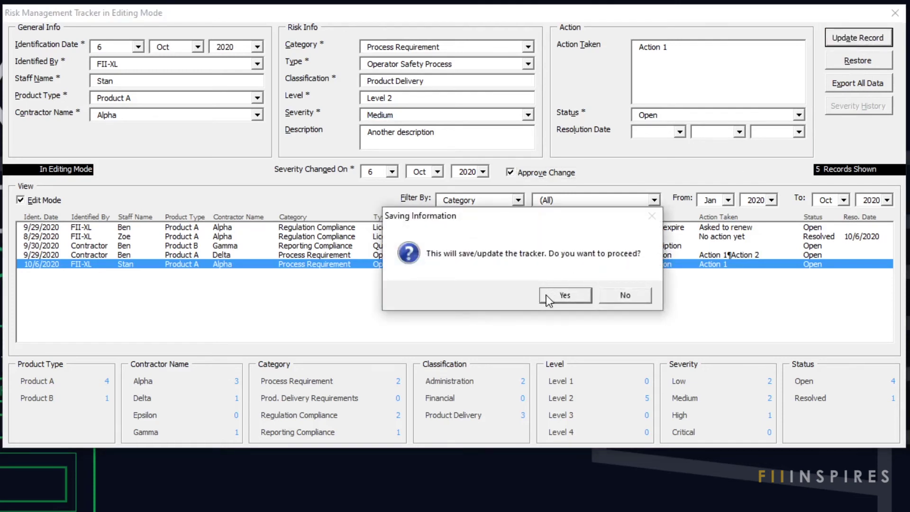
left_click(550, 298)
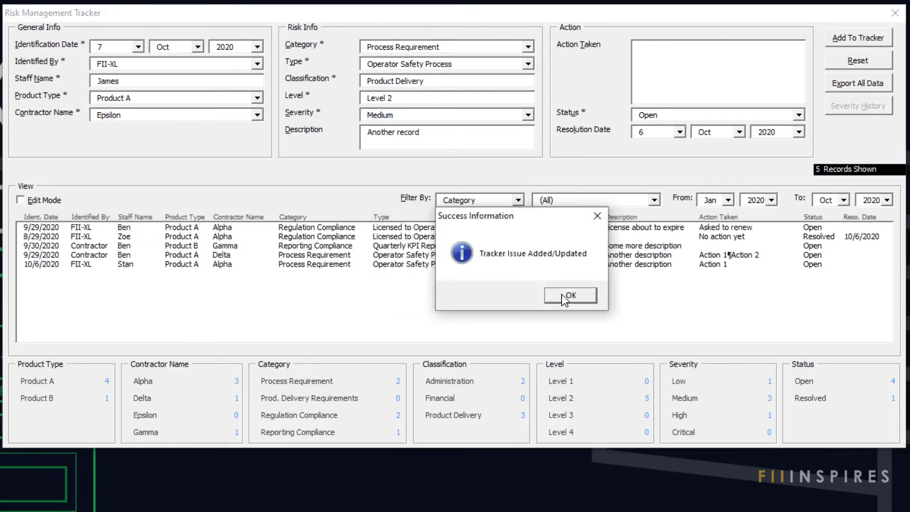
left_click(564, 295)
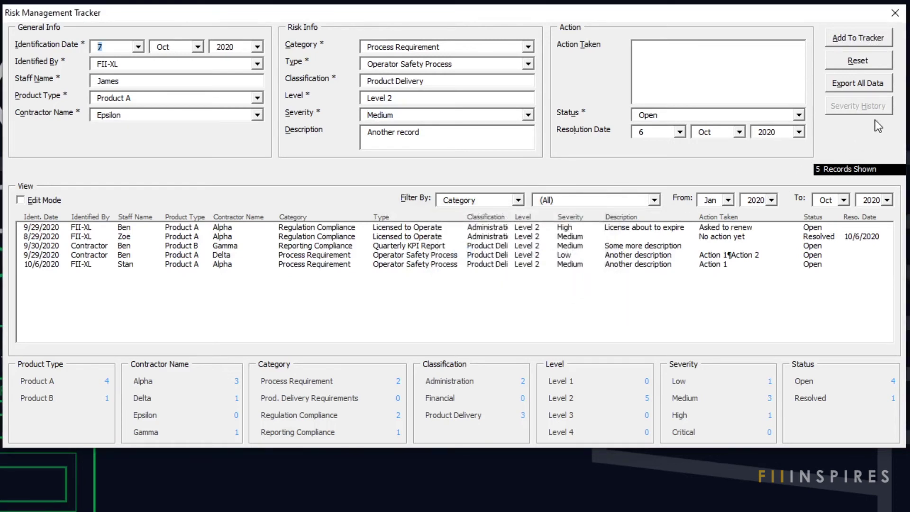
Select the 10/6/2020 record and set its severity to Critical.
left_click(672, 265)
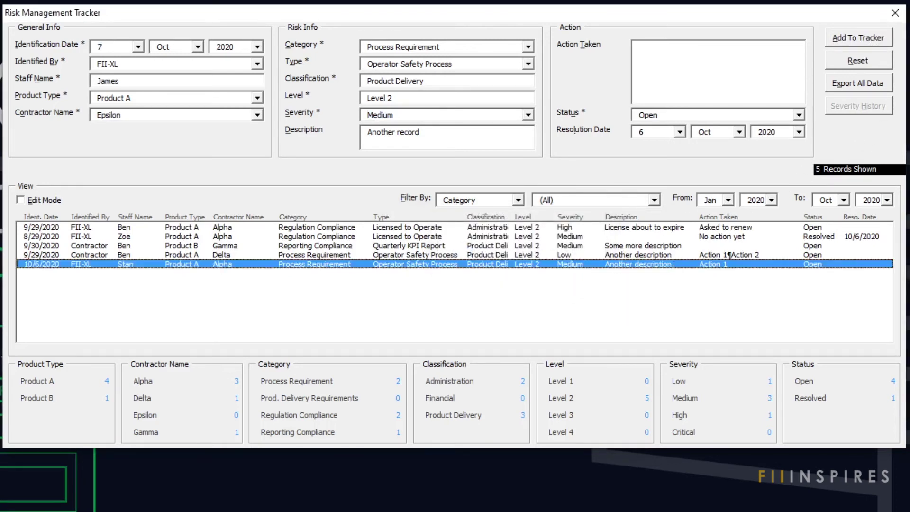
left_click(527, 115)
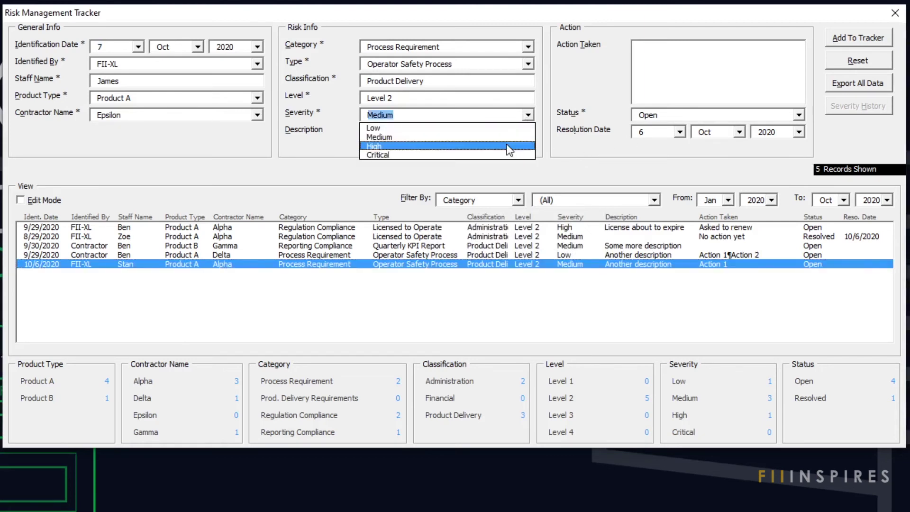
left_click(506, 155)
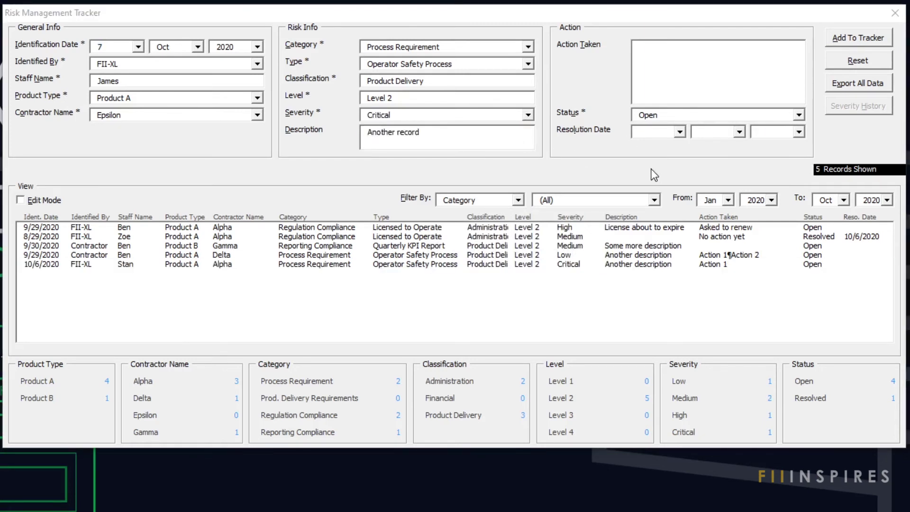
Filter the list by Changed Severity and load the filtered record in Edit Mode.
left_click(519, 200)
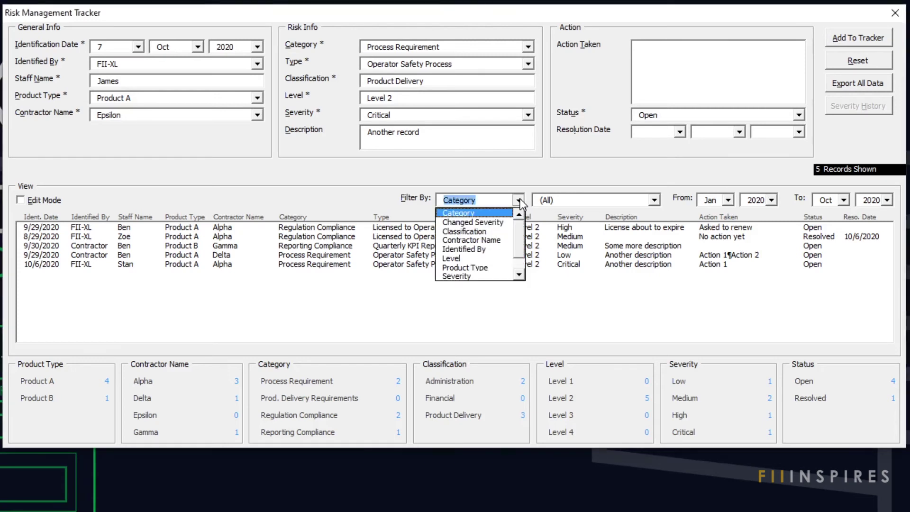
left_click(498, 222)
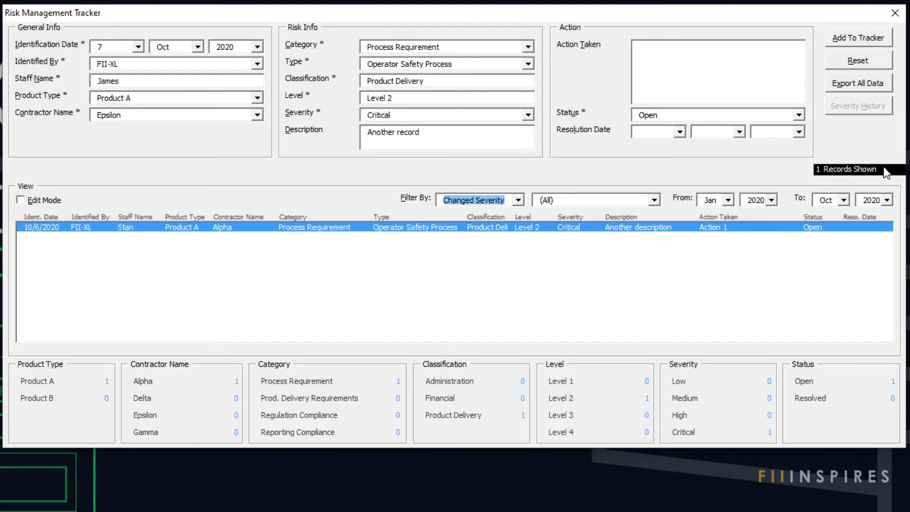
left_click(52, 207)
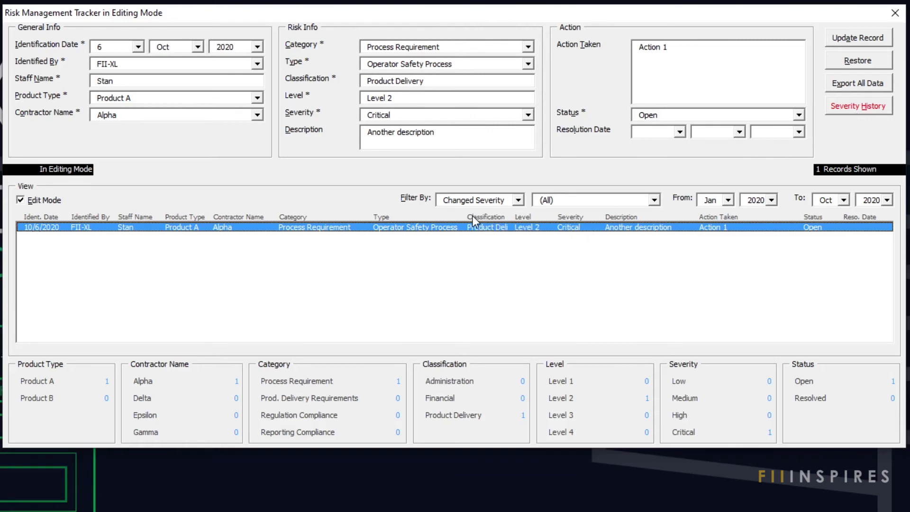
left_click(527, 116)
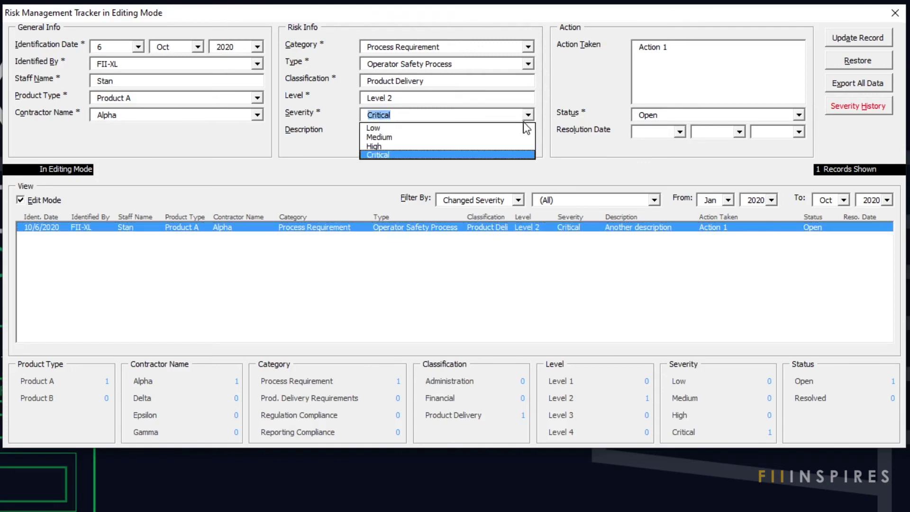
left_click(524, 129)
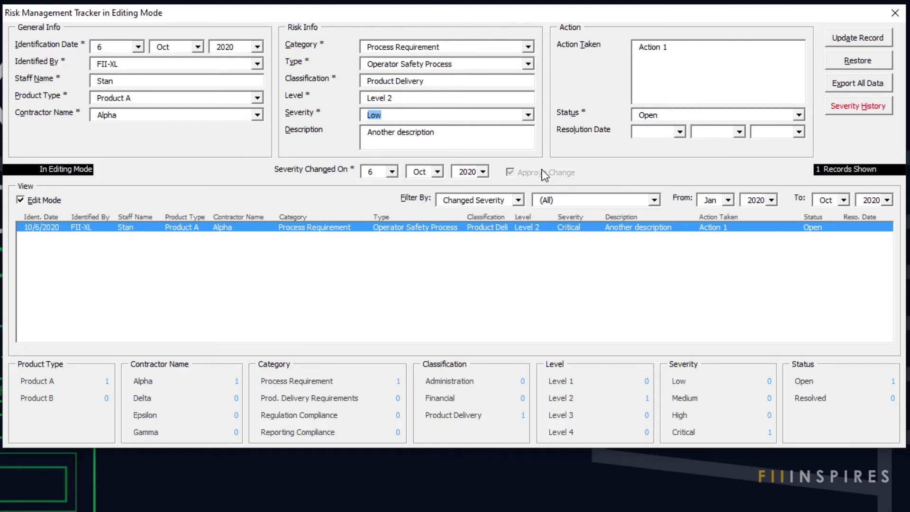
left_click(527, 115)
left_click(519, 137)
left_click(527, 115)
left_click(515, 145)
left_click(527, 115)
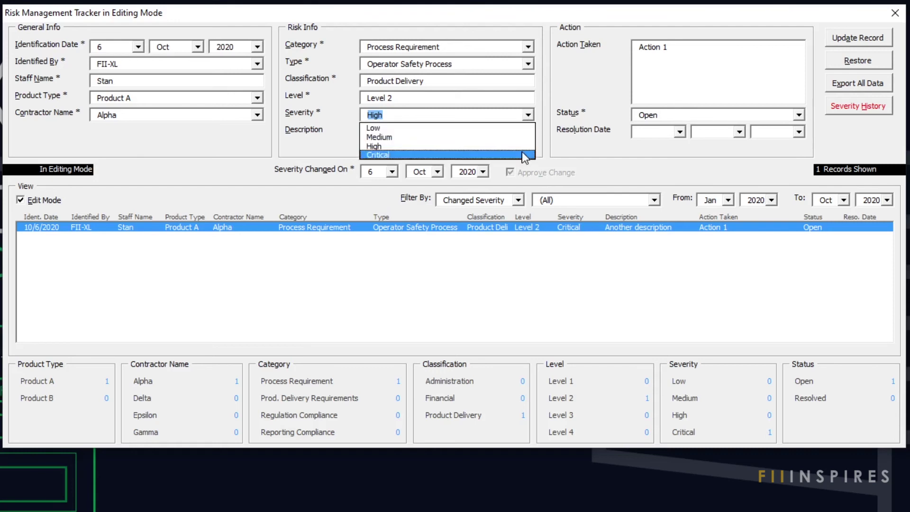
left_click(523, 155)
left_click(527, 114)
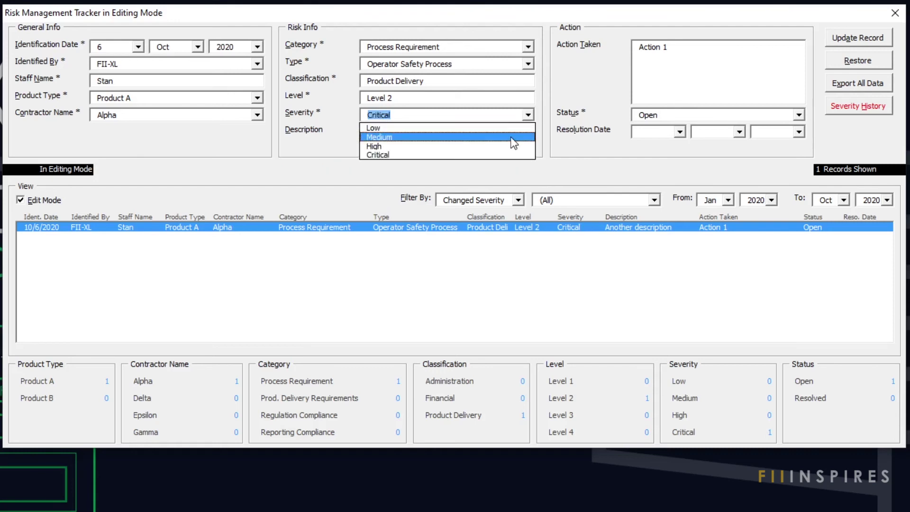
left_click(510, 136)
left_click(527, 115)
left_click(517, 154)
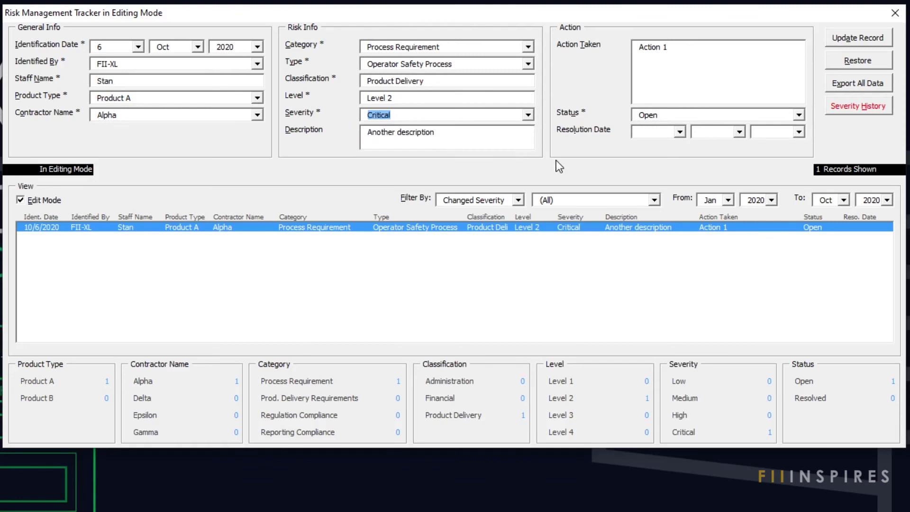
Open the record's Severity History, center the dialog, and jump to the last entry.
left_click(856, 107)
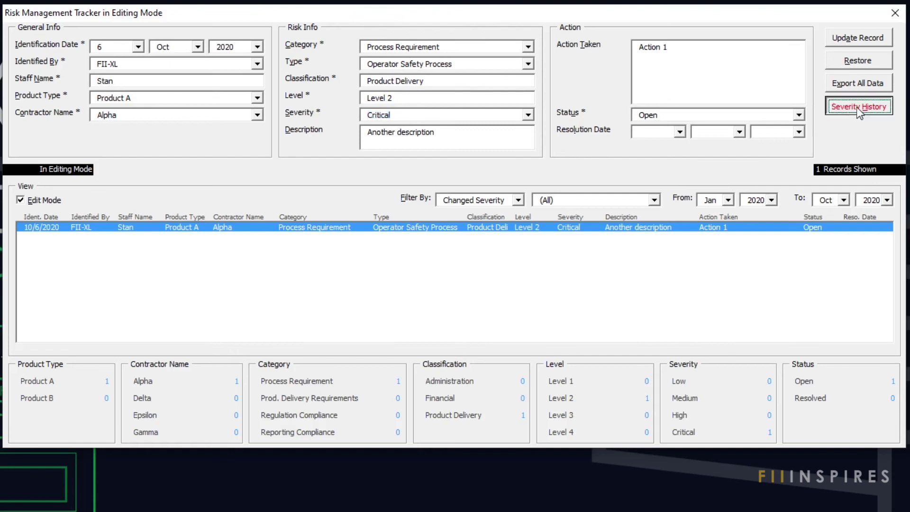
left_click_drag(10, 174, 266, 203)
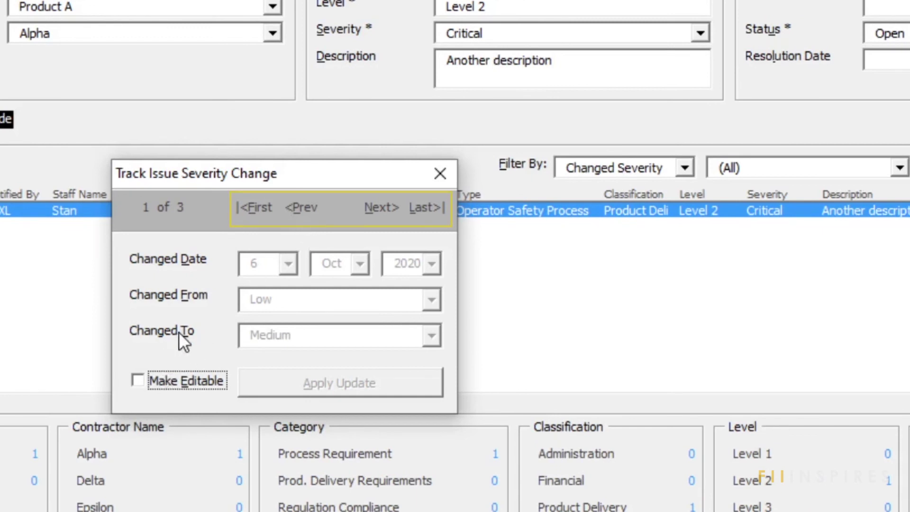
left_click(211, 228)
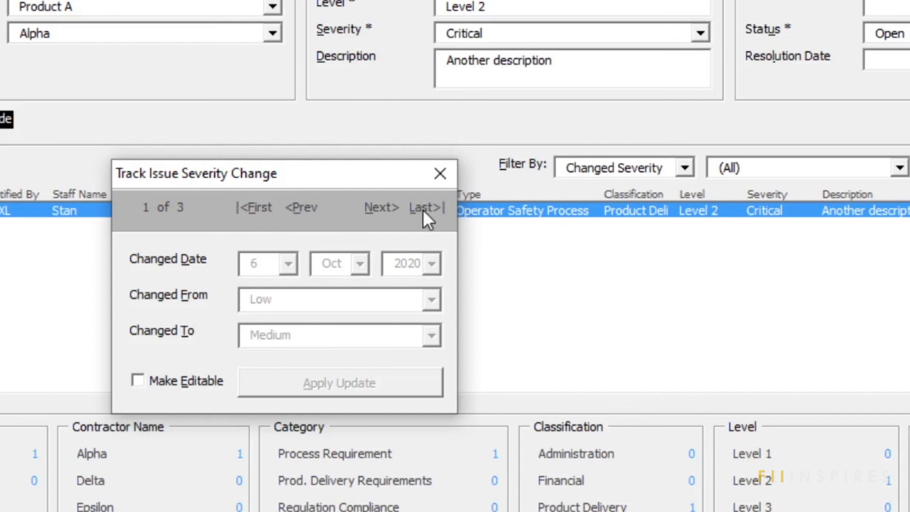
left_click(380, 207)
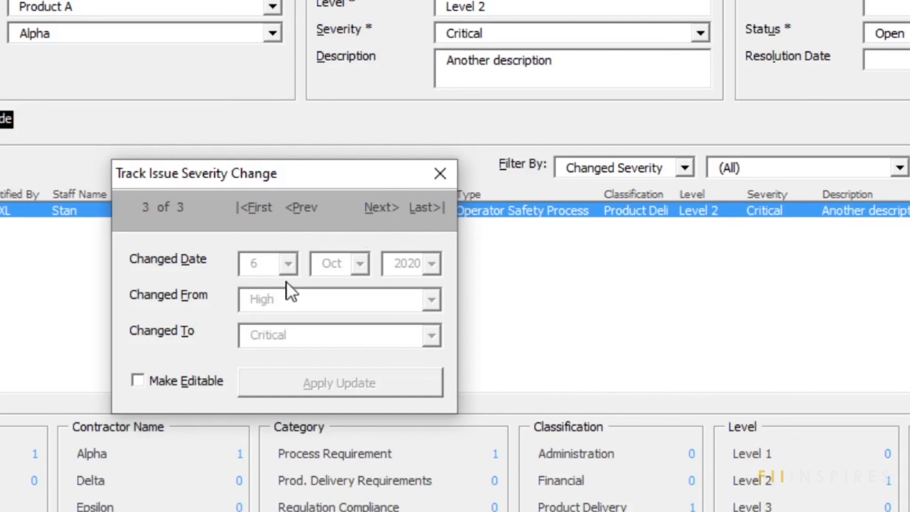
Make the entry editable, set Changed To High, apply and confirm, then reselect 10/6/2020.
left_click(138, 380)
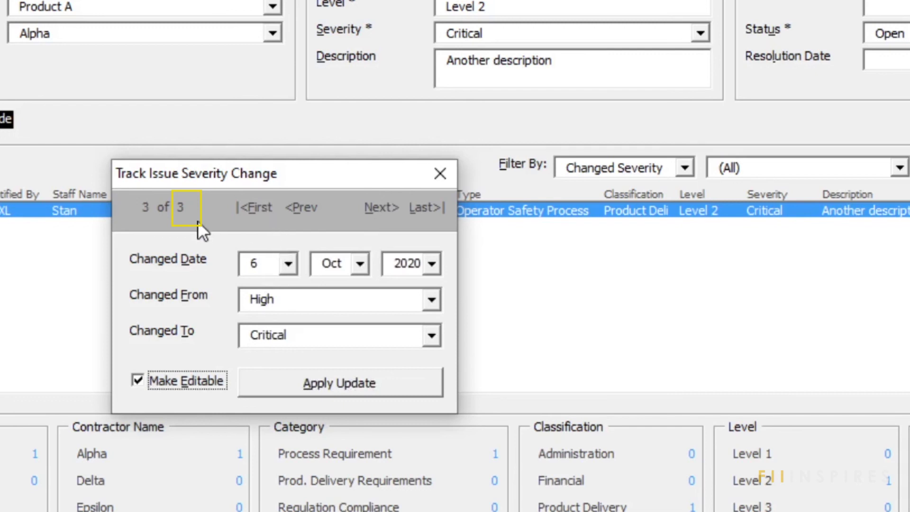
left_click(431, 335)
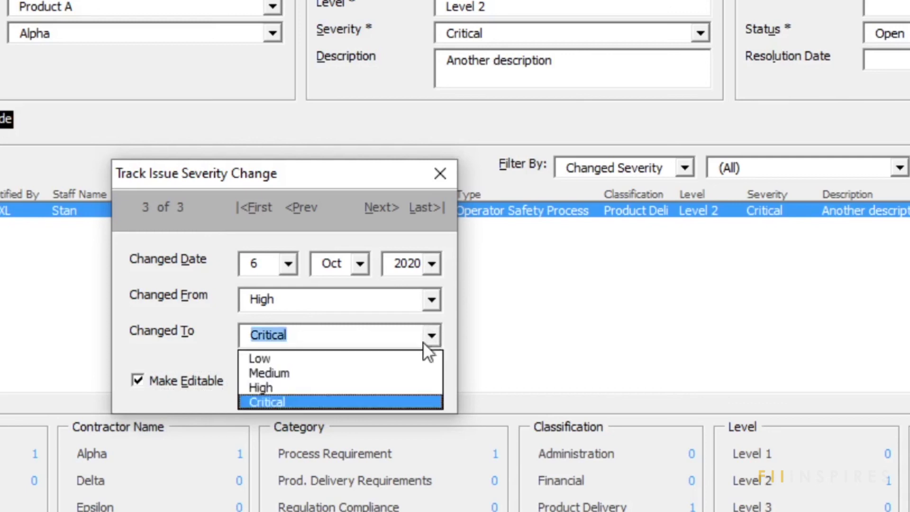
left_click(361, 388)
left_click(378, 386)
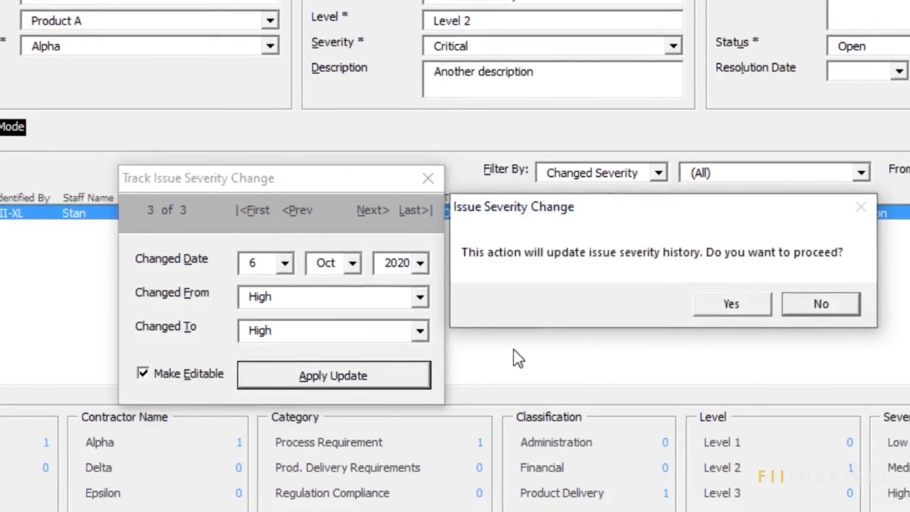
left_click(731, 304)
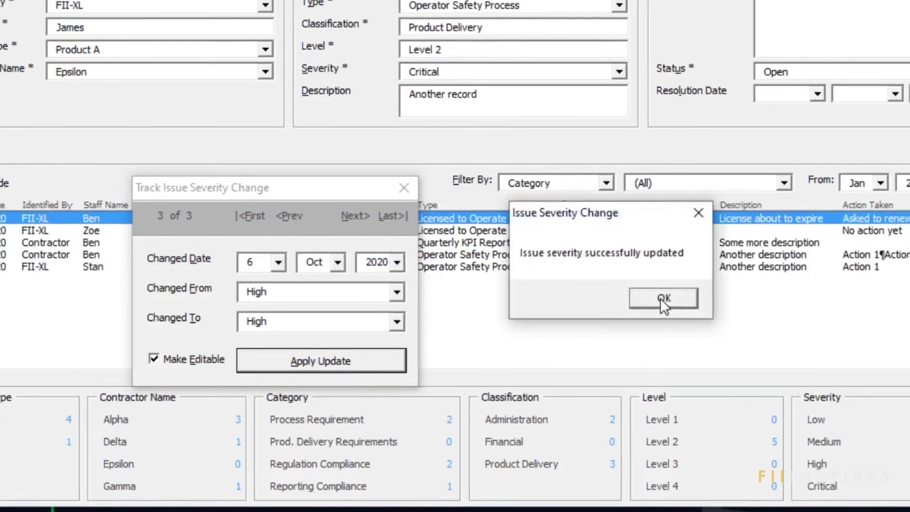
left_click(663, 298)
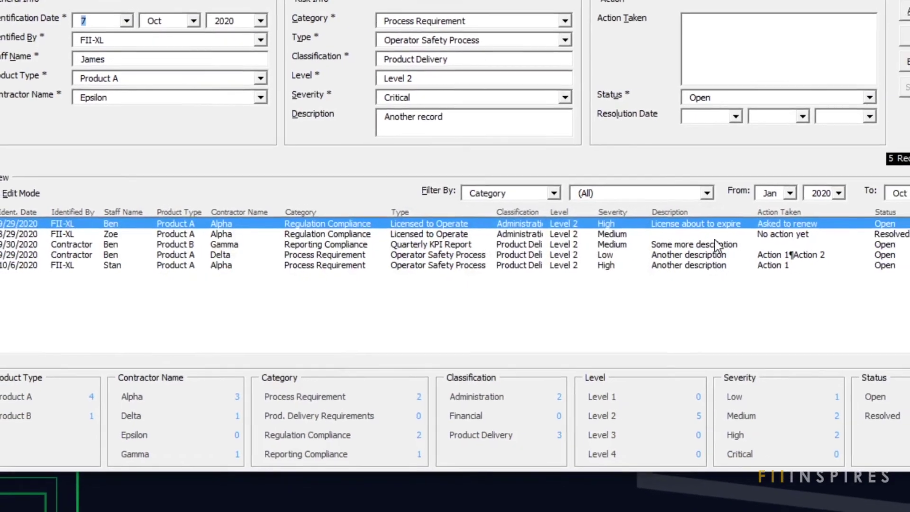
left_click(664, 265)
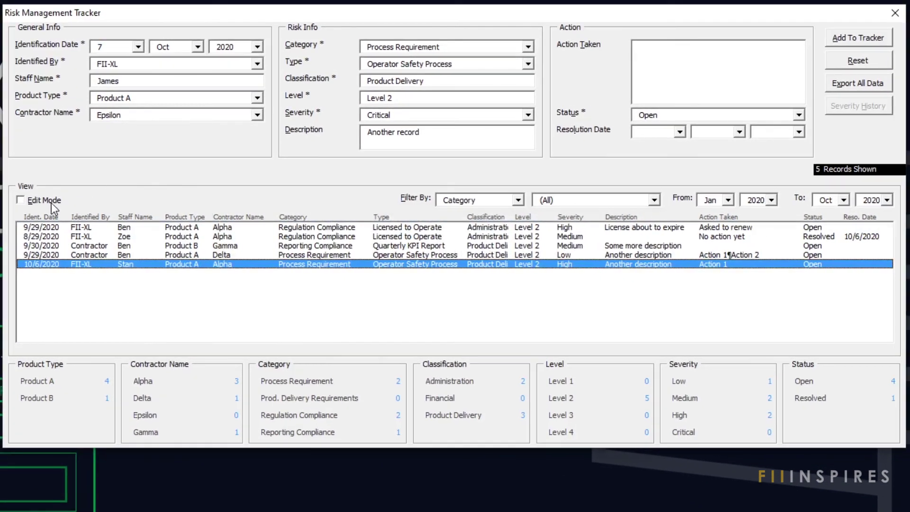
Load the 10/6/2020 record in Edit Mode, open its Severity History, and drag it into view.
left_click(51, 201)
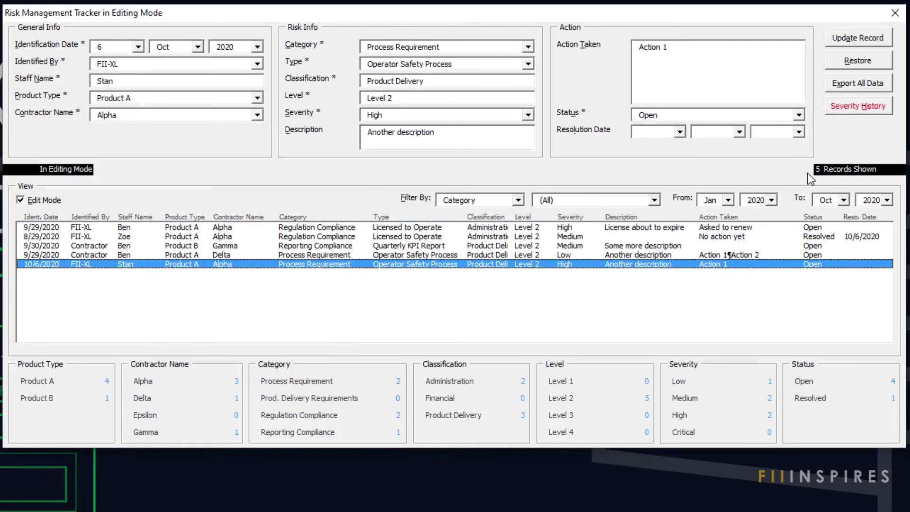
left_click(847, 110)
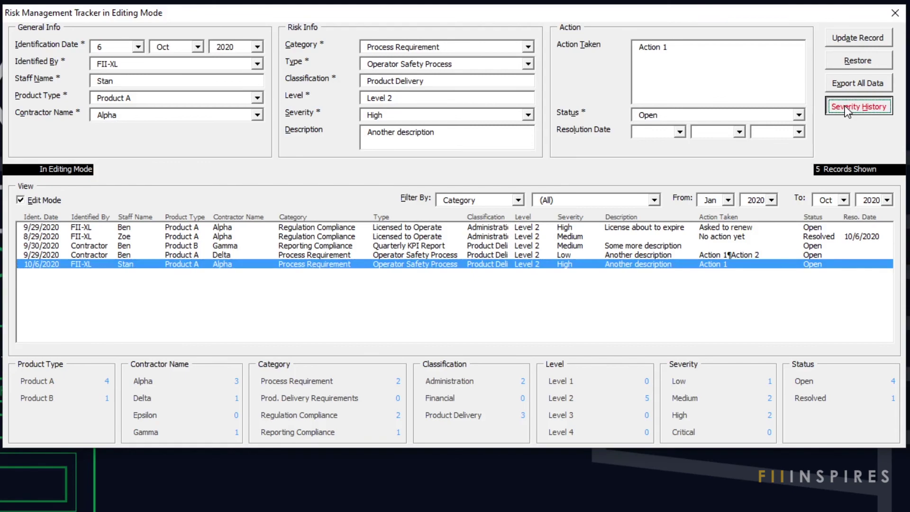
left_click_drag(0, 221, 292, 199)
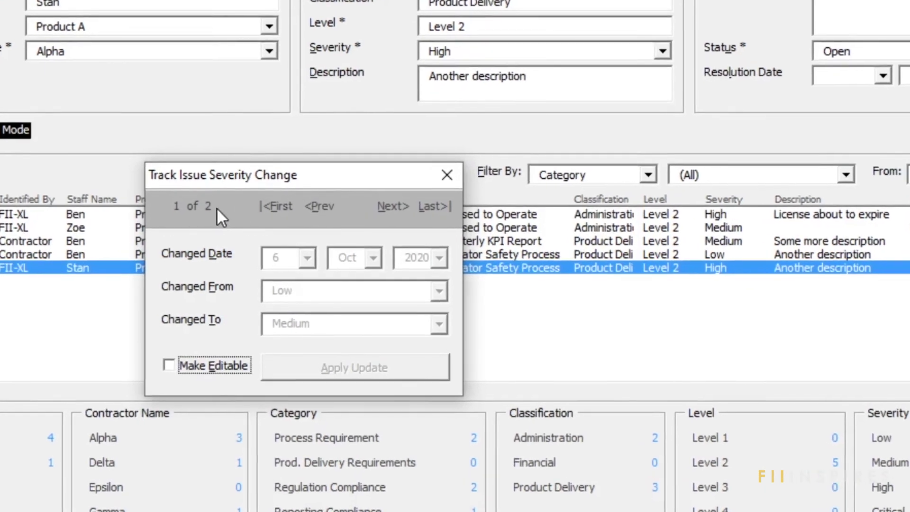